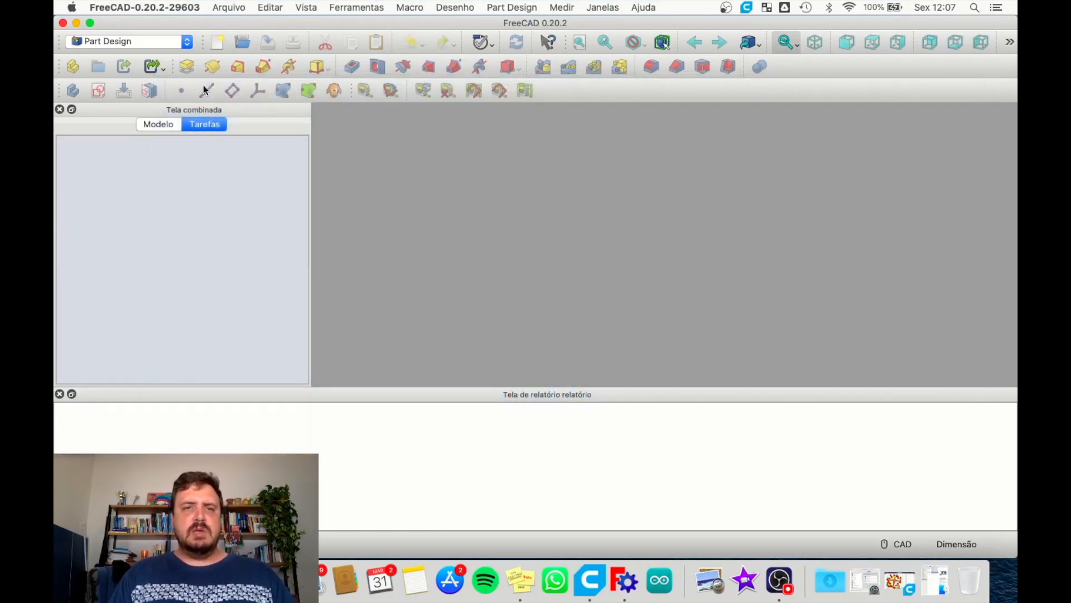
Switch to the Part workbench and create a new empty document with its model tree shown
click(186, 42)
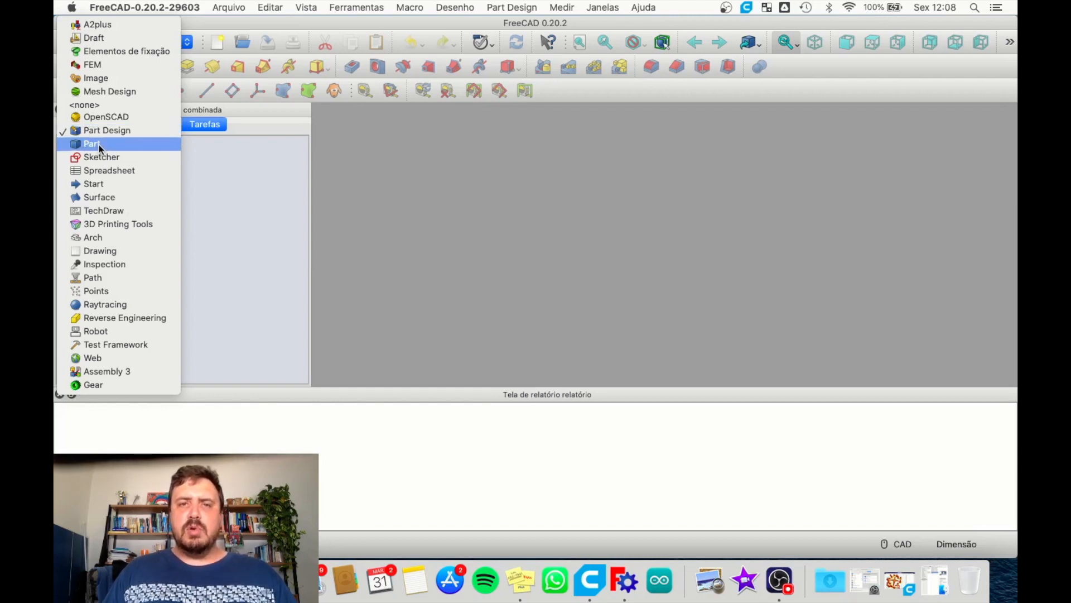
click(99, 144)
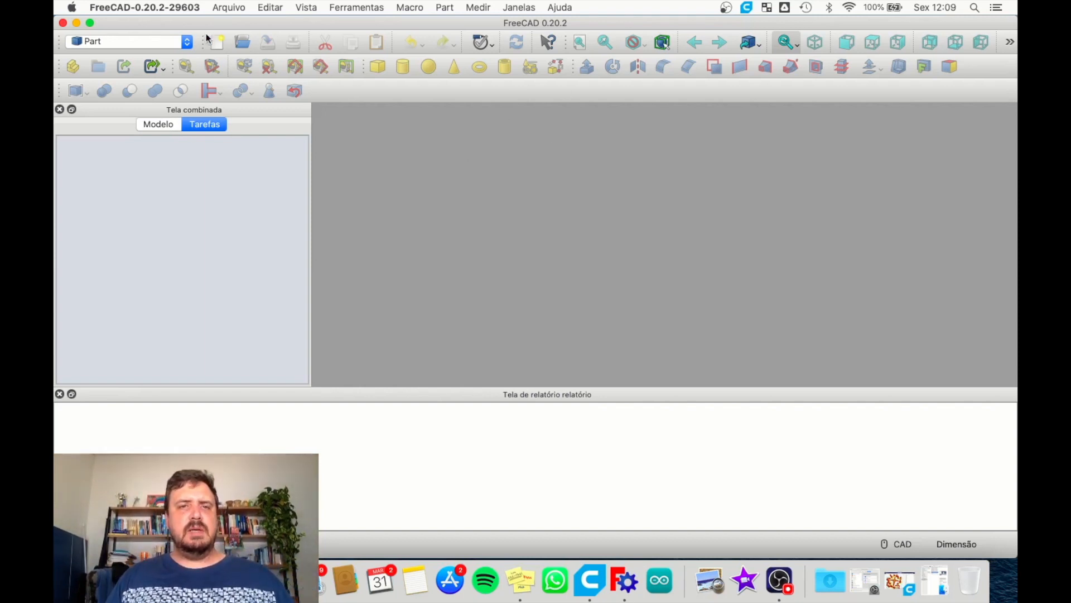
click(217, 42)
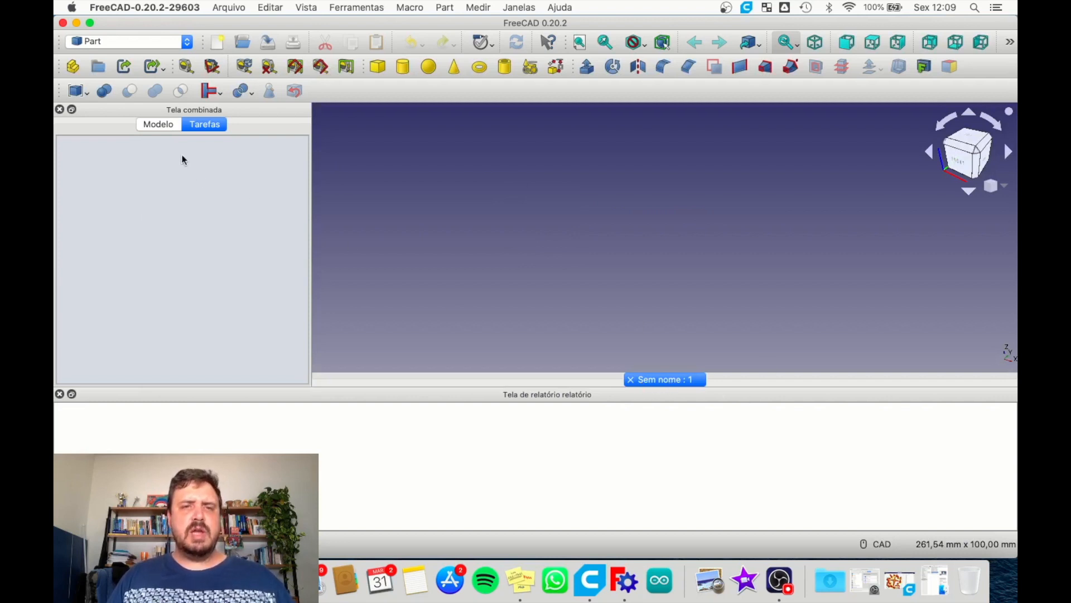
click(162, 126)
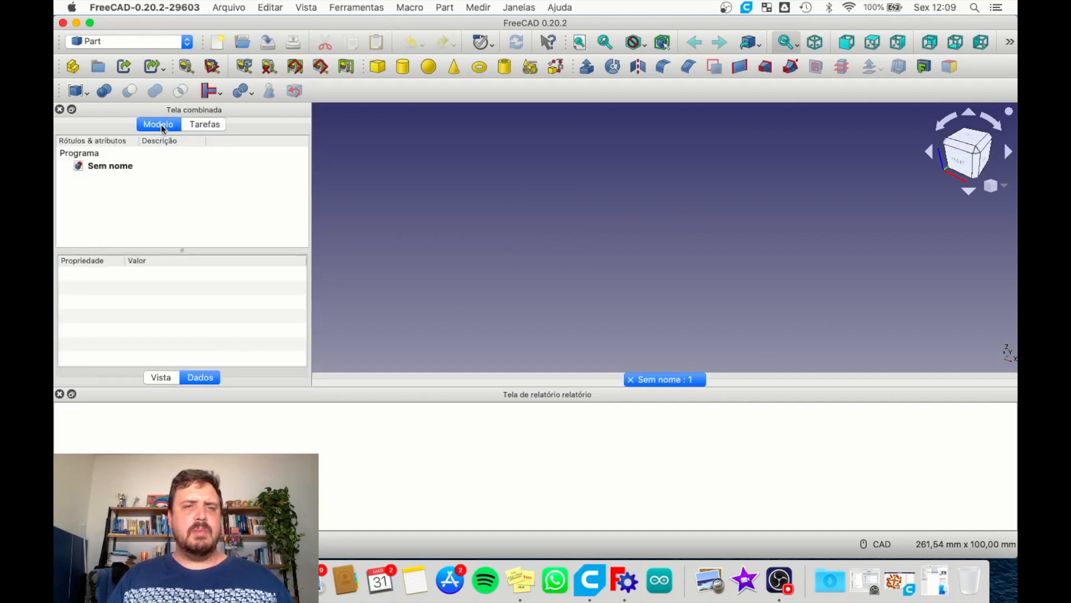
click(121, 167)
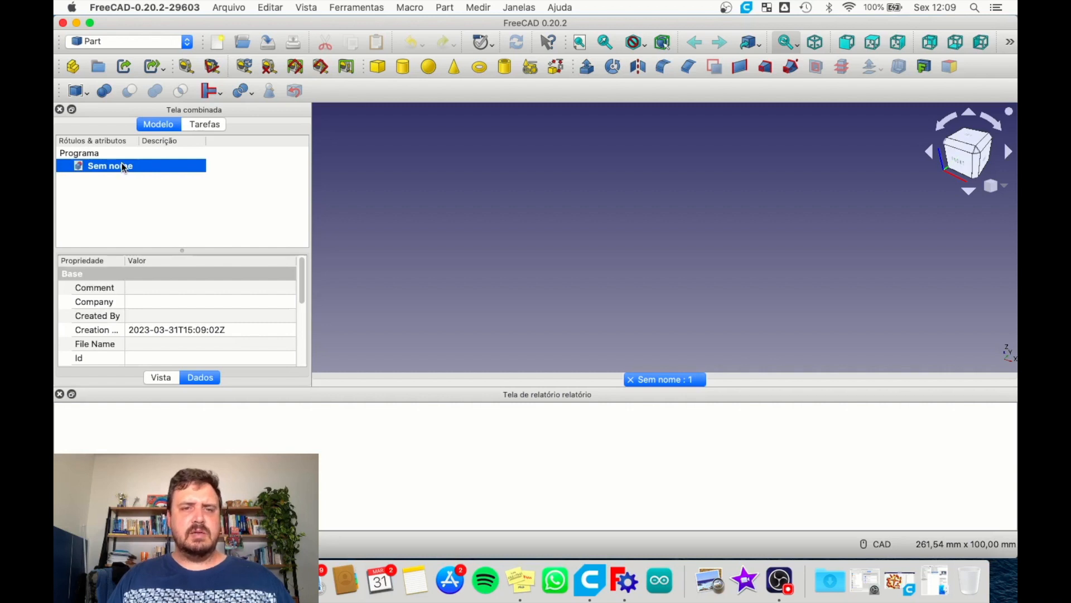
click(231, 196)
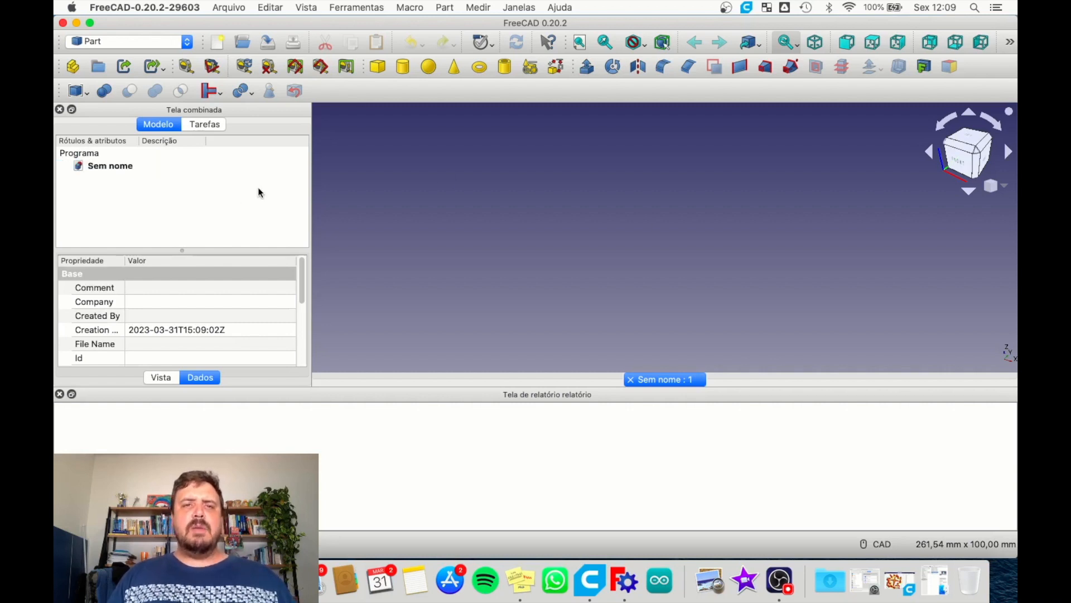
Add a cube primitive and close the report view so that all of the cube's dimension properties fit
click(378, 67)
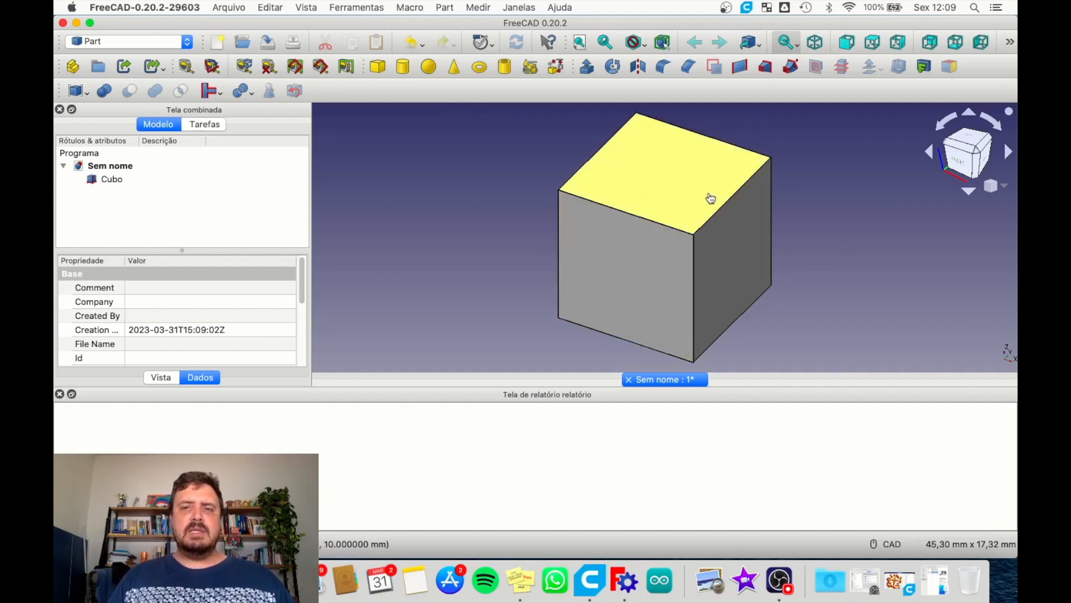
click(711, 199)
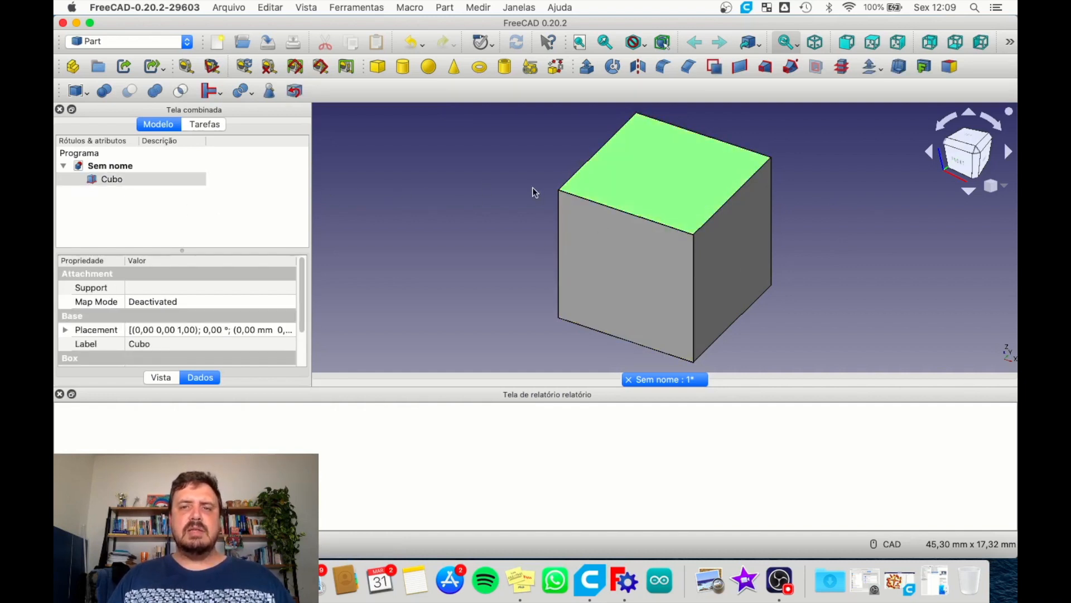
click(113, 180)
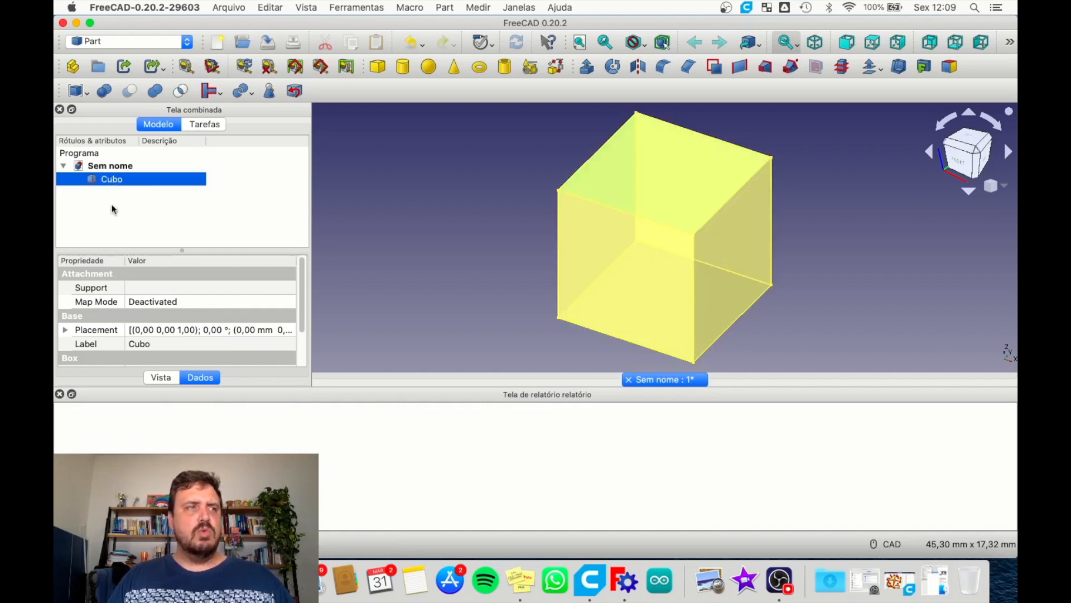
click(59, 394)
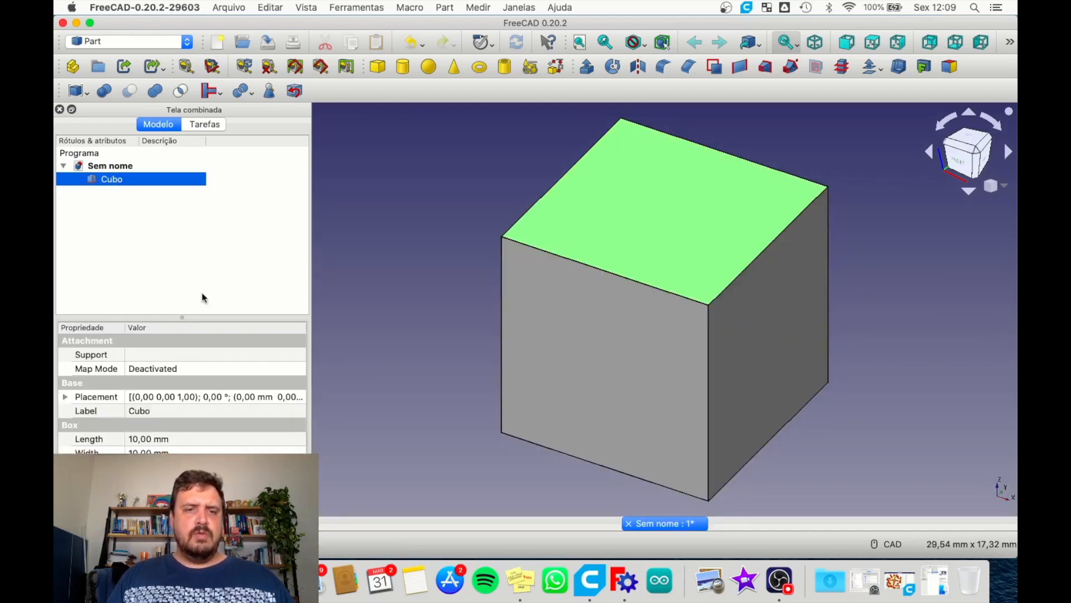
drag(248, 311, 222, 223)
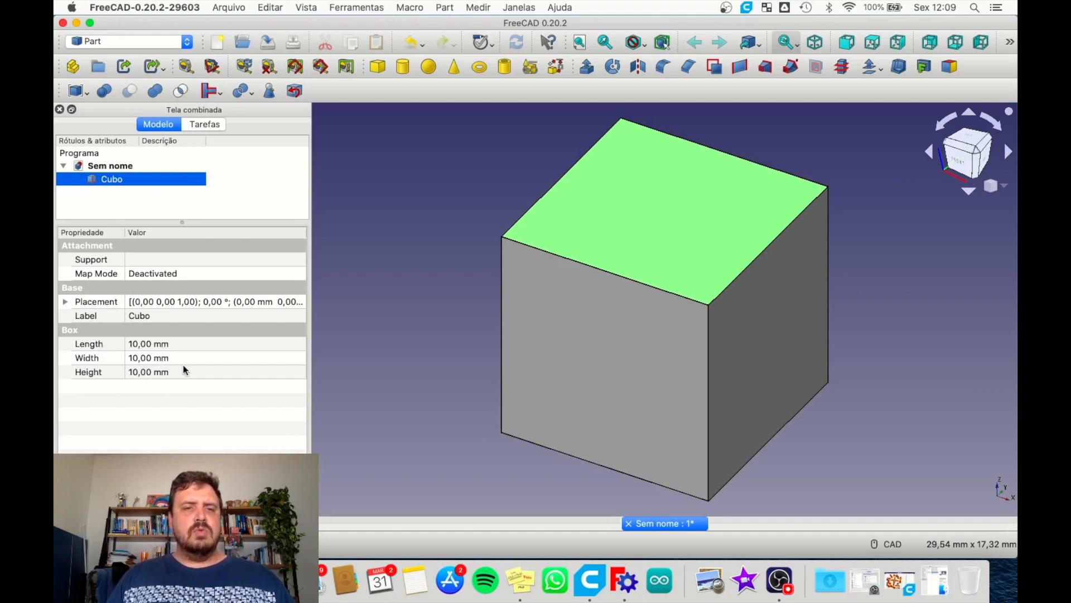
Try different values for the cube's length and leave it at 9 mm
click(149, 344)
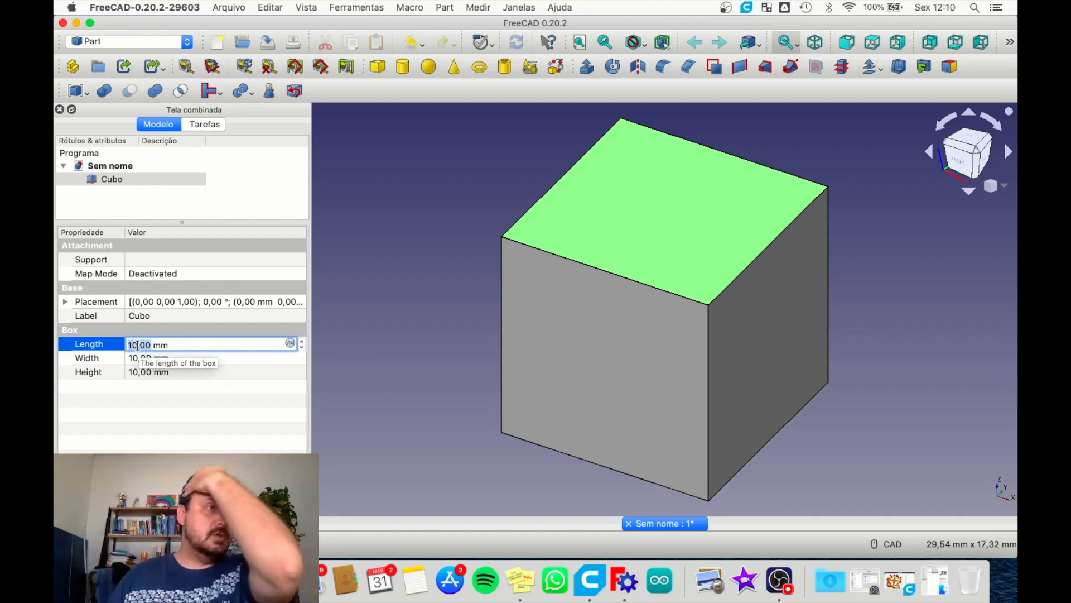
scroll(137, 346, down, 5)
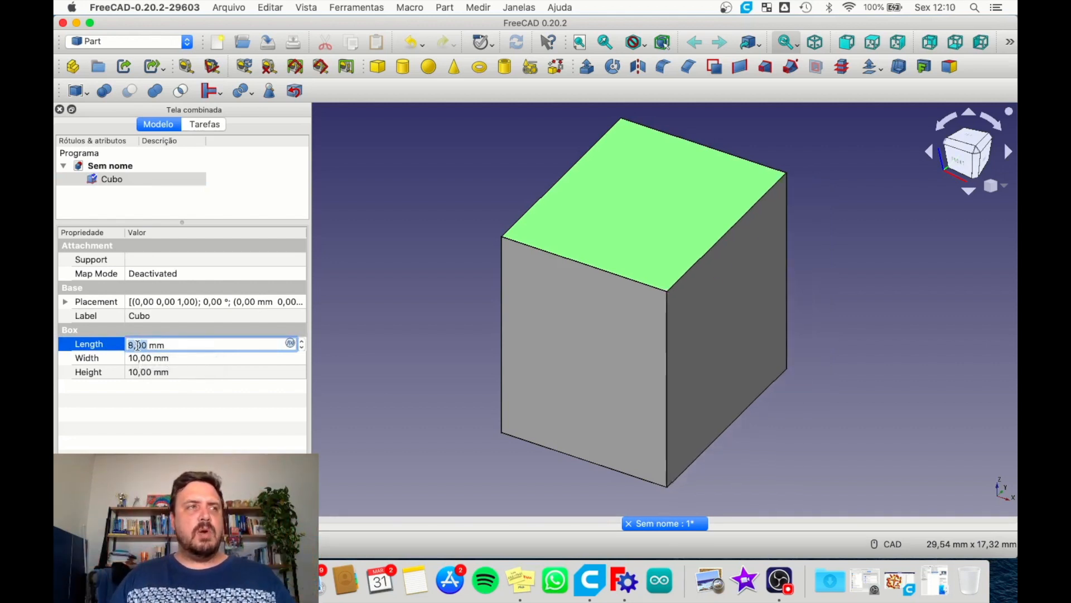
scroll(137, 345, up, 7)
scroll(137, 346, up, 3)
scroll(138, 345, down, 5)
scroll(138, 346, up, 5)
scroll(137, 346, down, 2)
scroll(137, 345, down, 3)
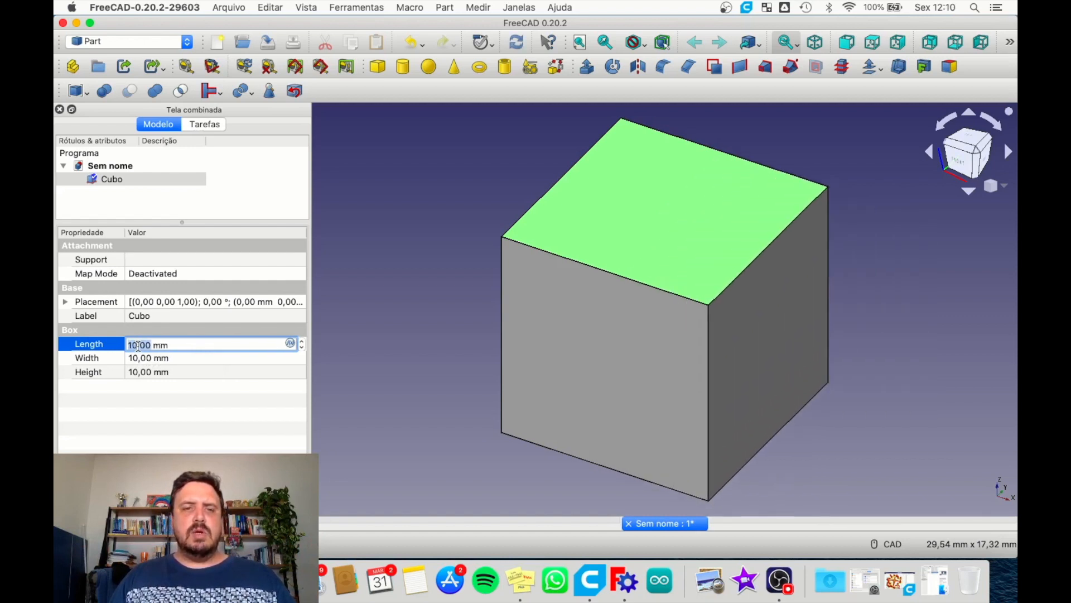
scroll(137, 346, up, 6)
scroll(137, 345, down, 2)
scroll(138, 345, down, 3)
scroll(138, 346, up, 3)
scroll(138, 345, down, 3)
scroll(138, 346, down, 1)
scroll(137, 346, up, 3)
scroll(137, 345, down, 3)
Set the cube's width and height to 9 mm each
click(145, 359)
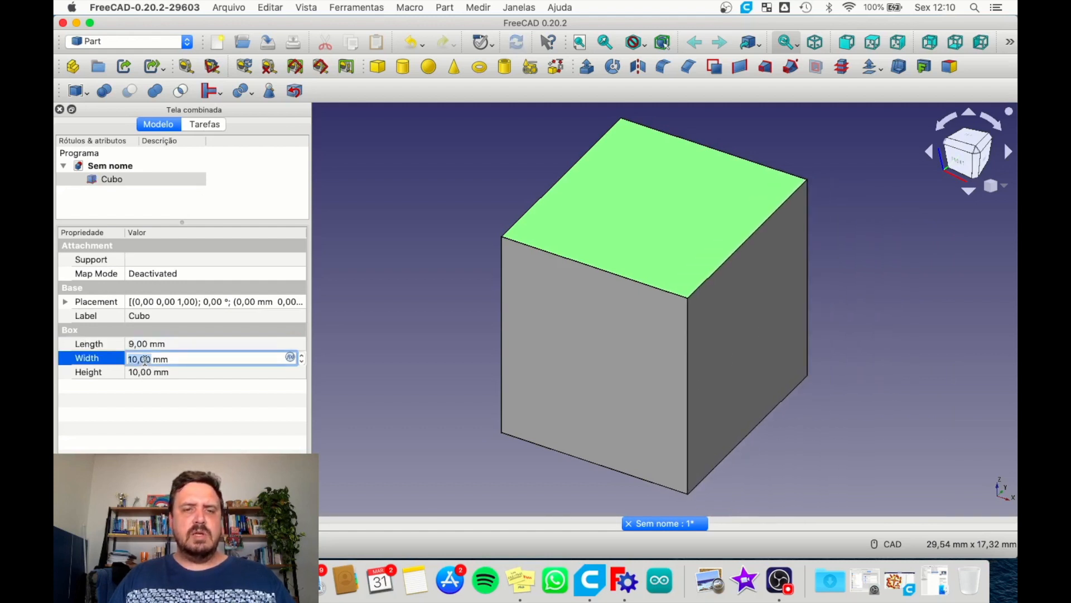
scroll(145, 359, up, 3)
scroll(145, 359, down, 3)
scroll(145, 360, up, 2)
scroll(145, 359, down, 3)
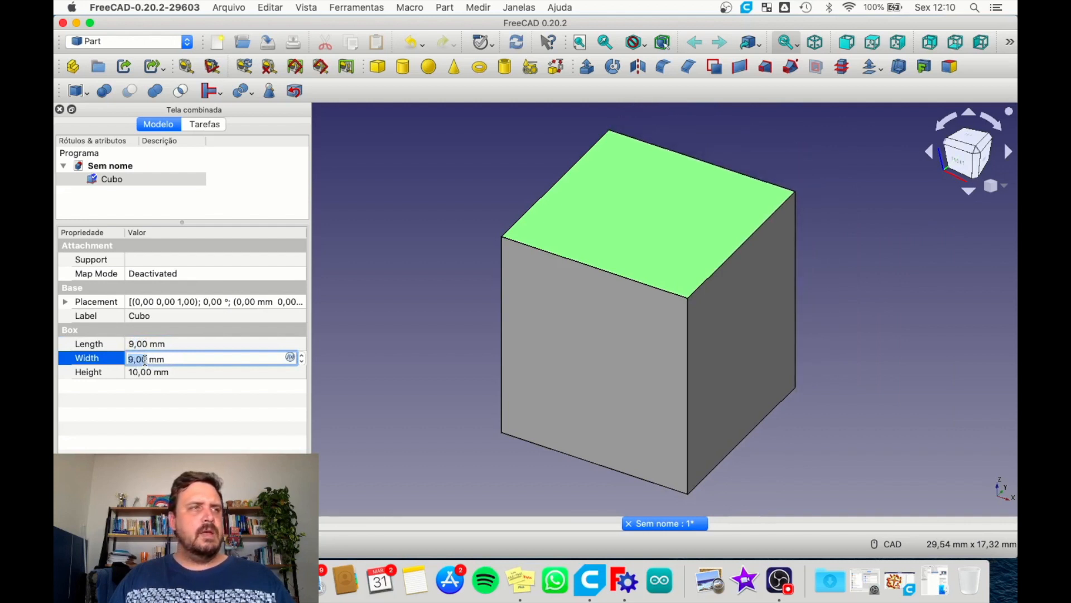
click(142, 371)
scroll(141, 371, up, 2)
scroll(141, 371, down, 2)
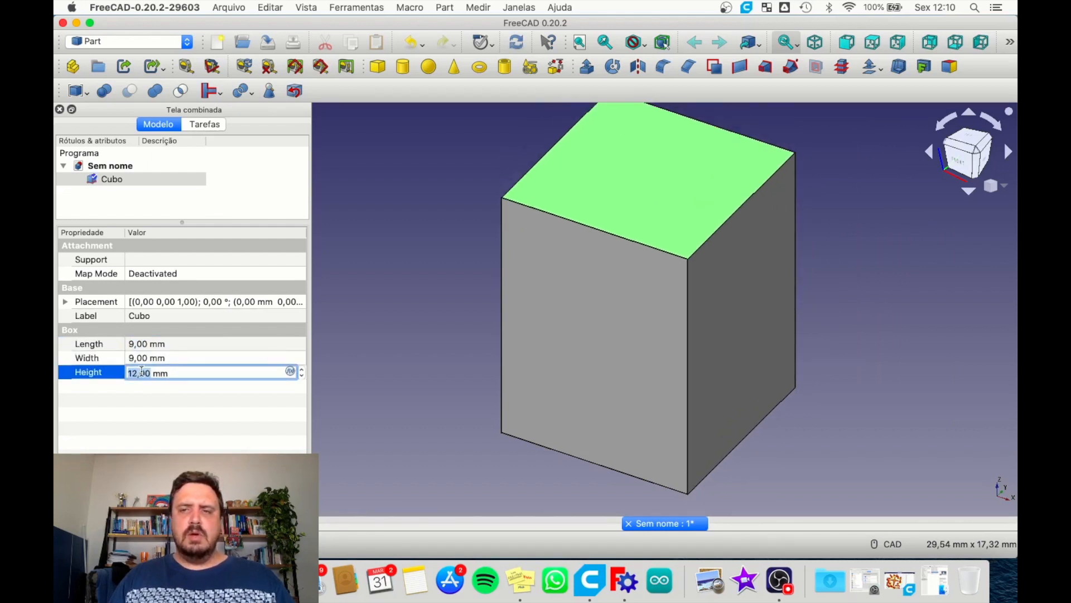
scroll(141, 371, up, 1)
scroll(141, 371, down, 2)
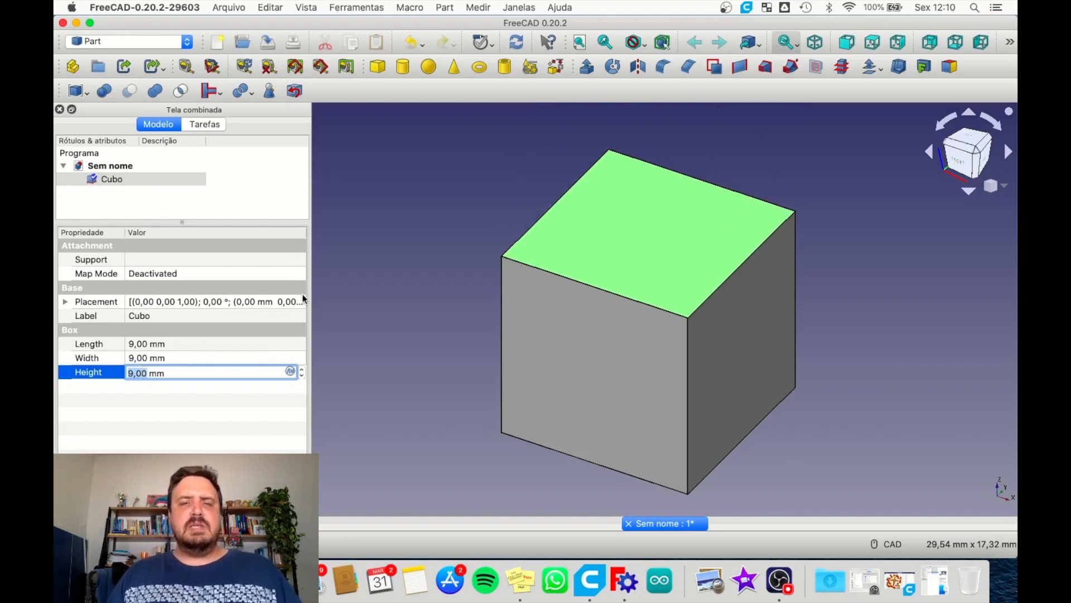
Delete the cube from the document
click(736, 210)
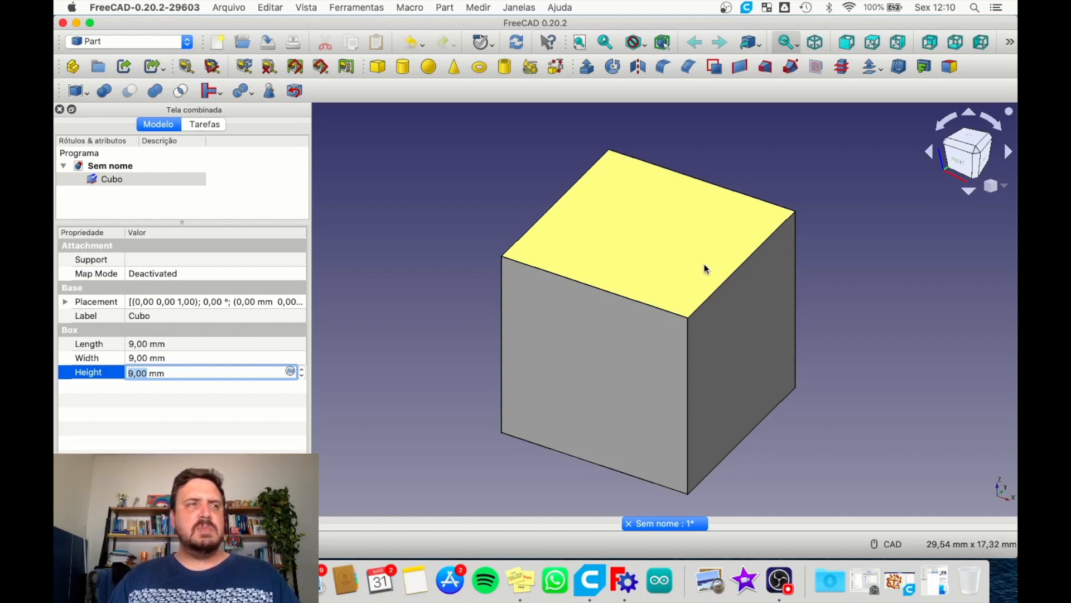
click(583, 261)
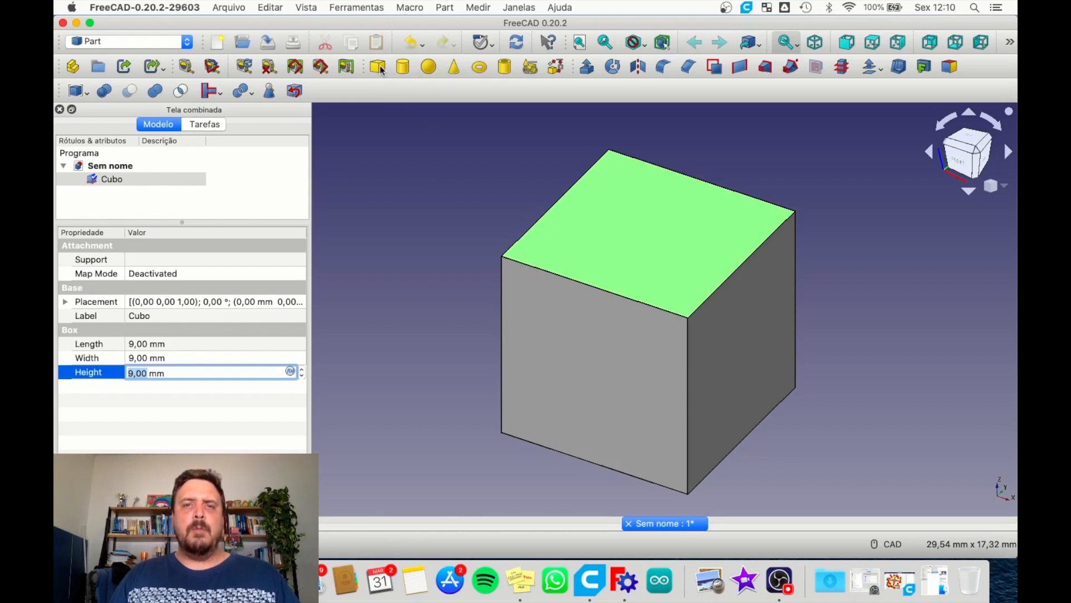
click(473, 186)
click(636, 232)
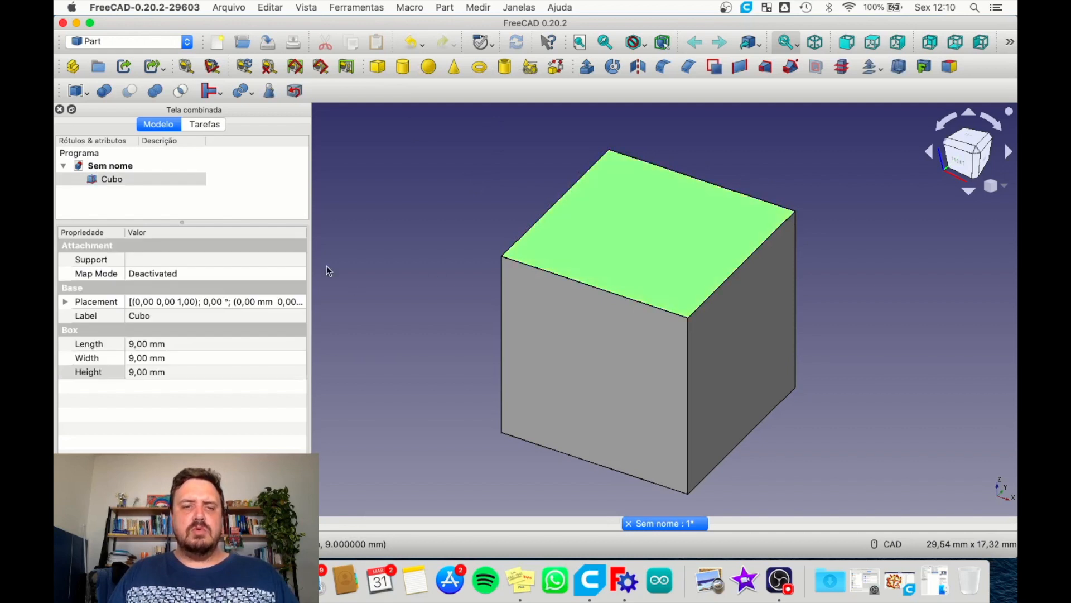
right_click(109, 179)
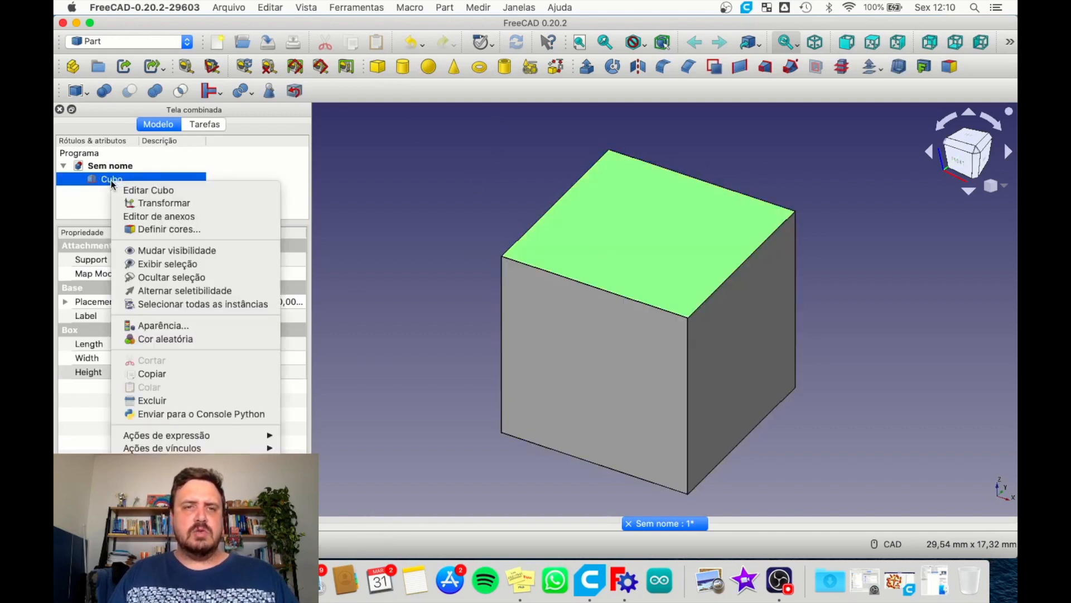
click(152, 400)
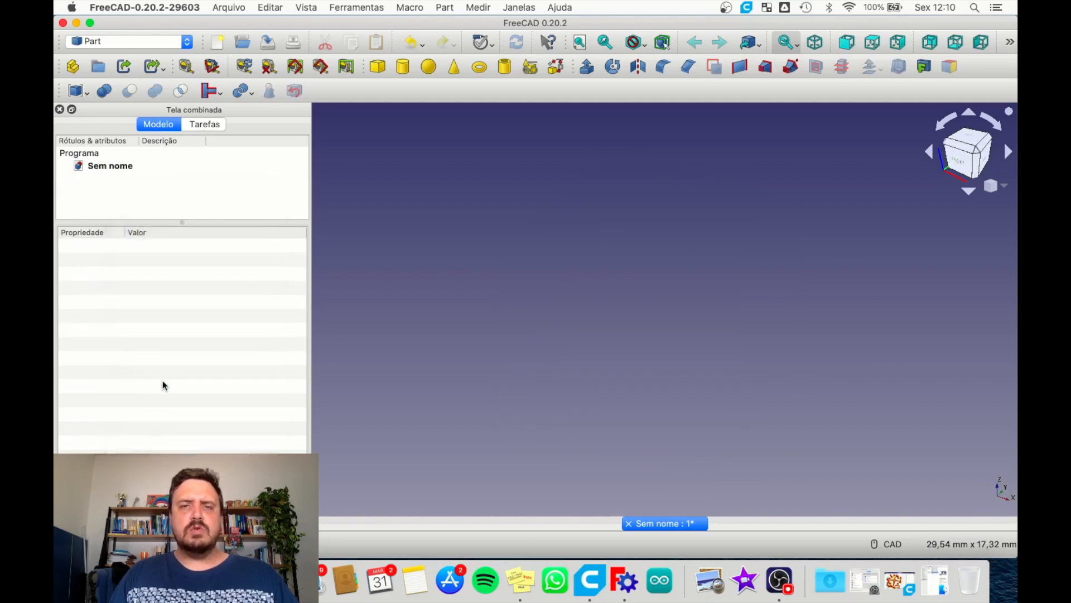
Add a cylinder primitive, try different radius values and leave the radius at 2 mm
click(403, 67)
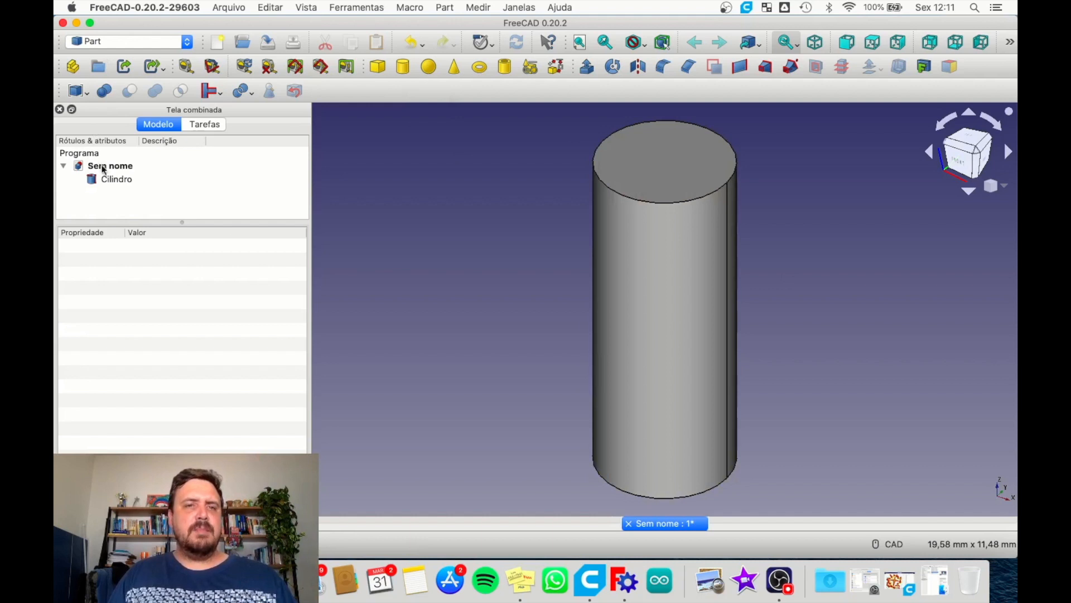
click(115, 179)
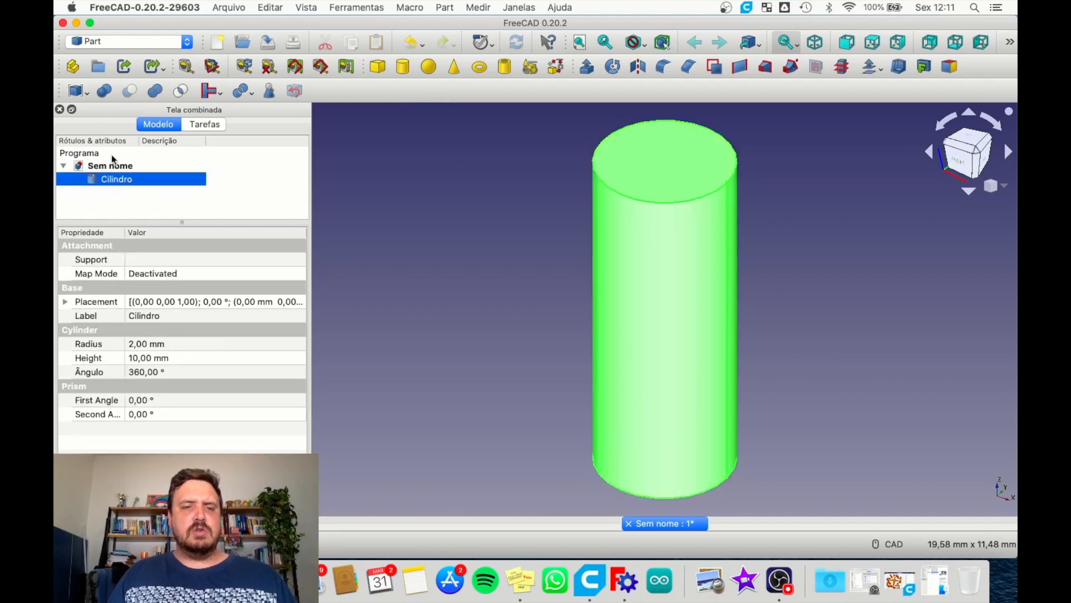
click(146, 345)
scroll(144, 345, up, 4)
scroll(145, 345, down, 5)
scroll(145, 345, up, 2)
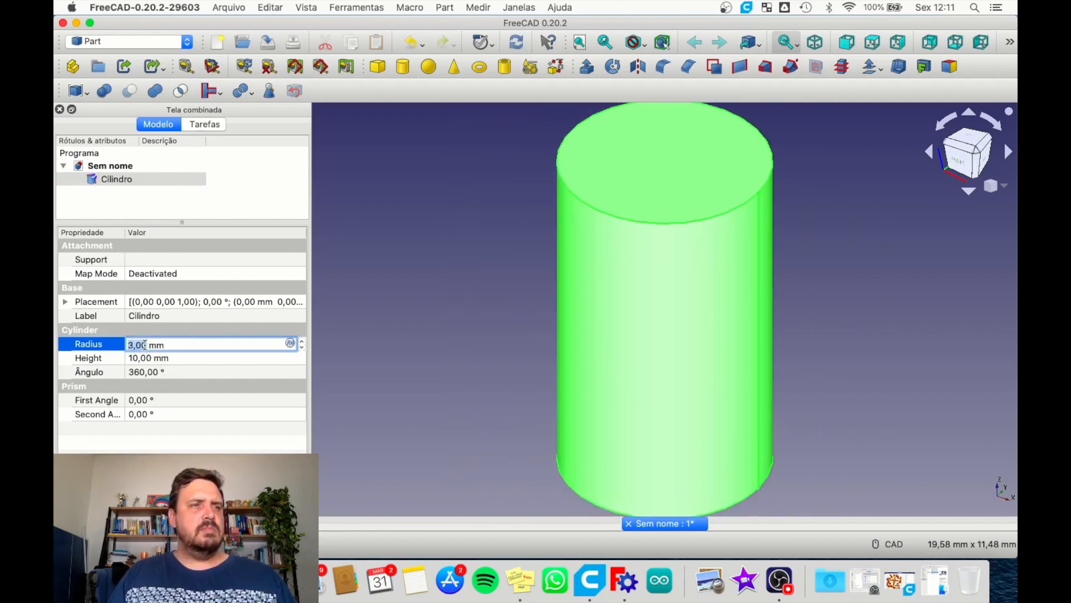
scroll(144, 345, down, 2)
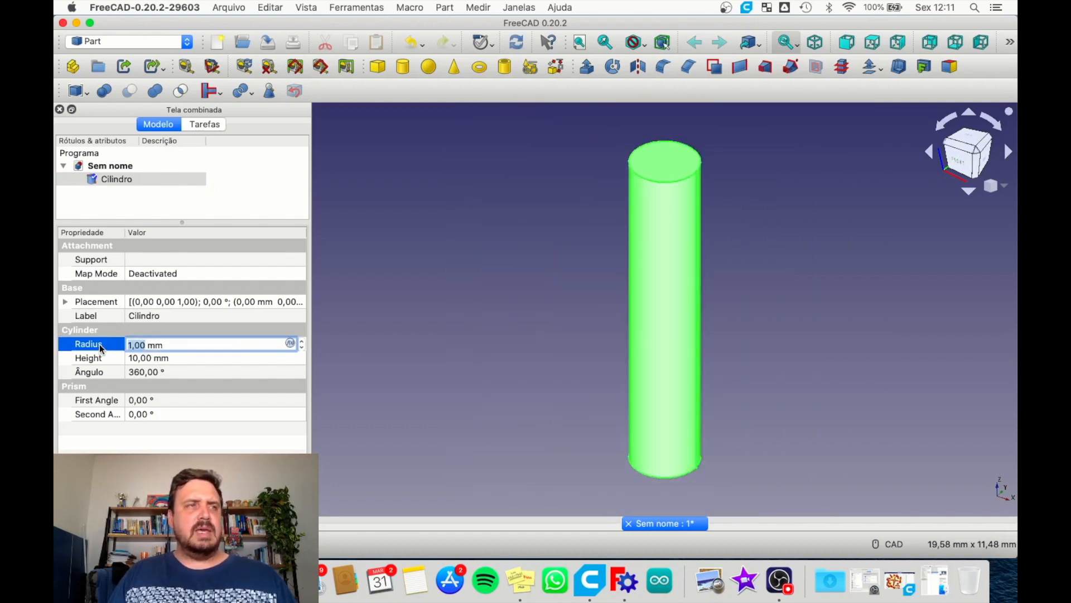
scroll(144, 345, up, 3)
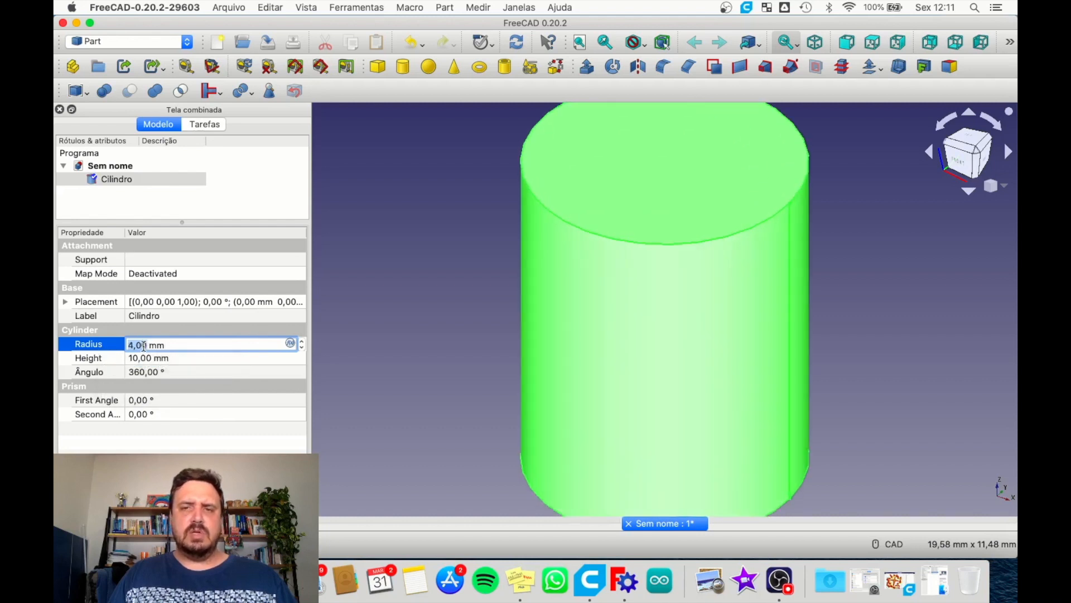
scroll(144, 345, down, 2)
Try different values for the cylinder's height and leave it at 9 mm
click(149, 358)
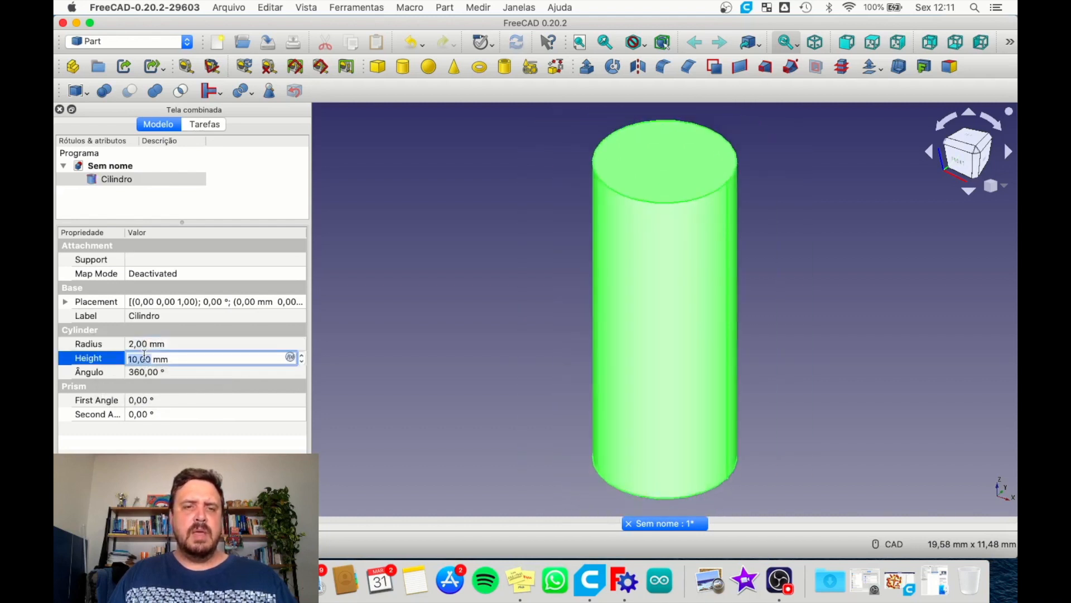
scroll(143, 358, up, 1)
scroll(144, 359, down, 4)
scroll(144, 359, up, 2)
scroll(144, 358, down, 1)
scroll(144, 359, up, 1)
scroll(144, 359, down, 2)
scroll(144, 358, up, 3)
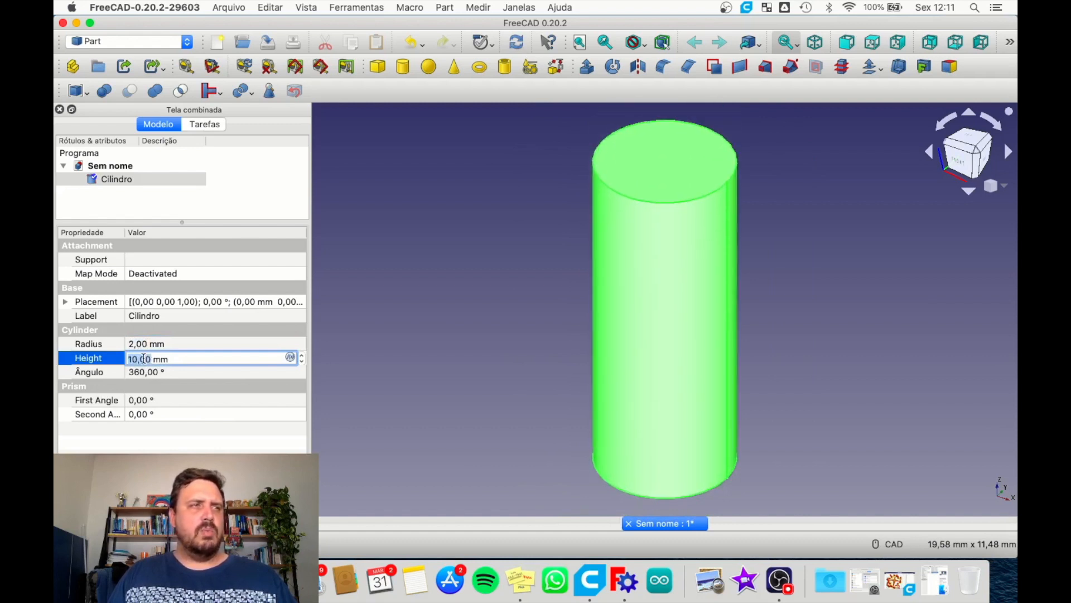
scroll(144, 359, down, 2)
scroll(144, 359, up, 1)
Try different values for the cylinder's angle and leave it at 242°
click(145, 375)
scroll(144, 372, down, 12)
scroll(144, 374, down, 20)
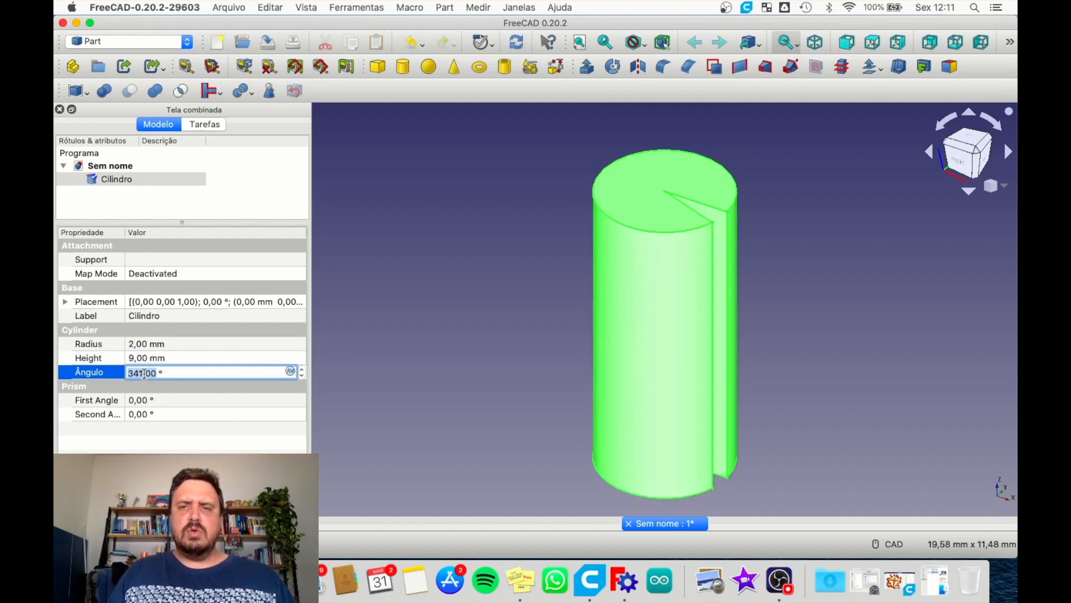
scroll(144, 373, down, 7)
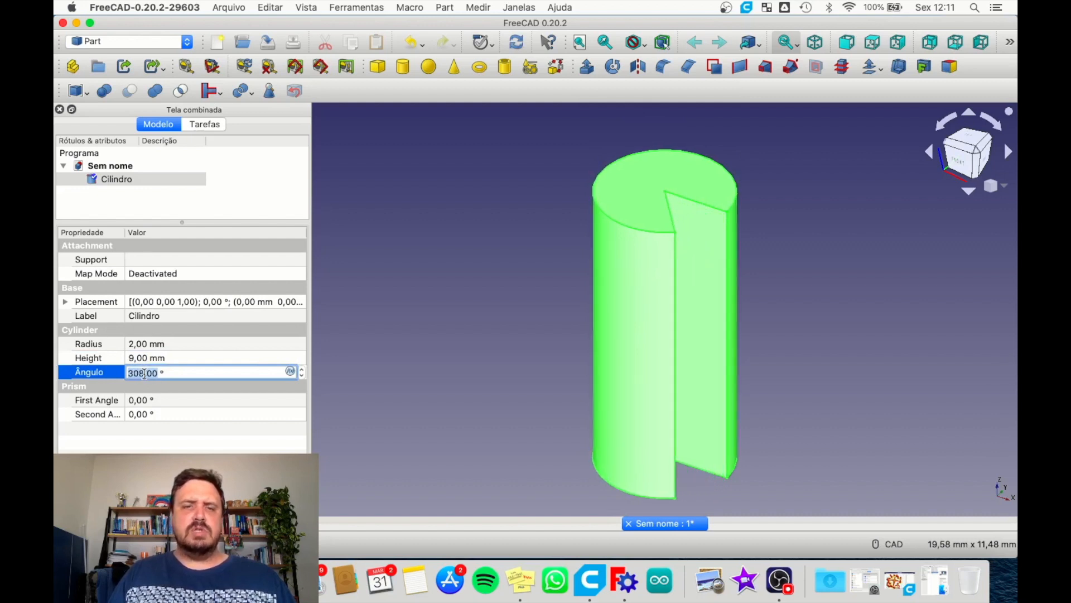
click(675, 349)
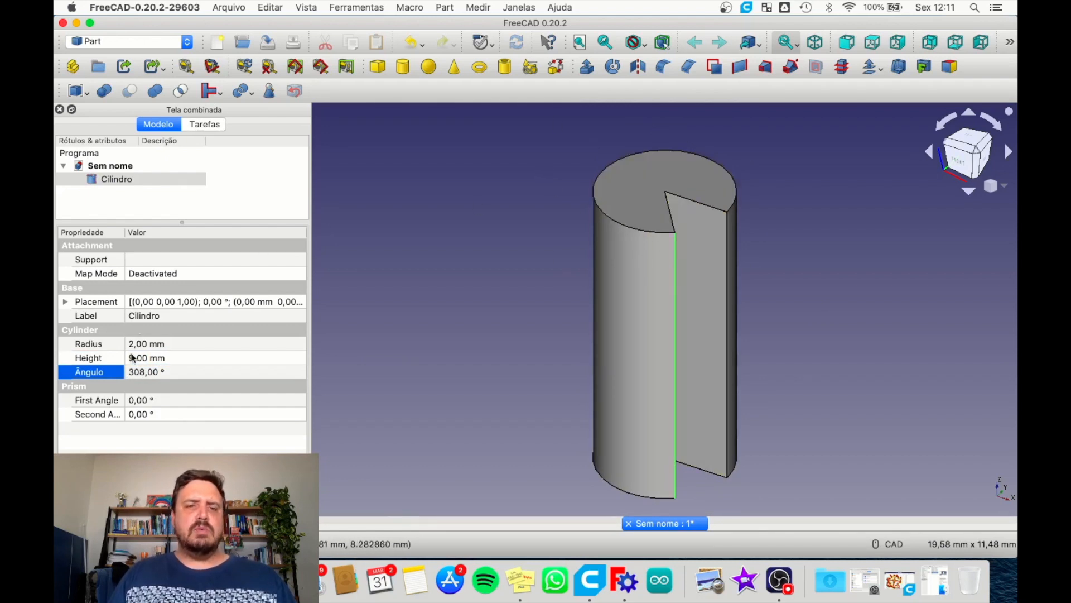
click(151, 373)
scroll(144, 372, down, 4)
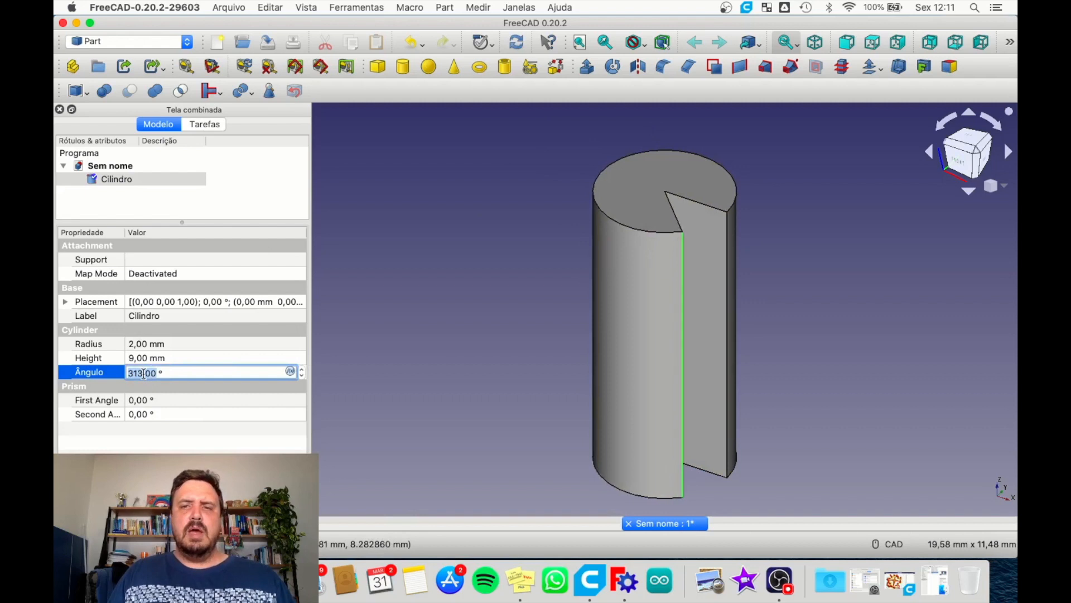
scroll(144, 373, down, 20)
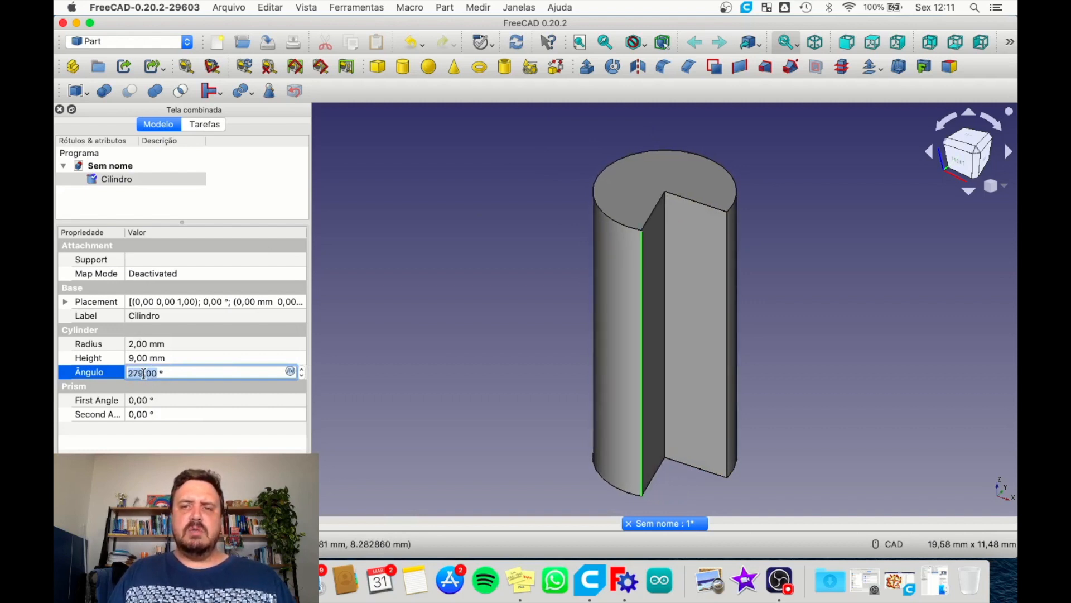
scroll(144, 373, down, 20)
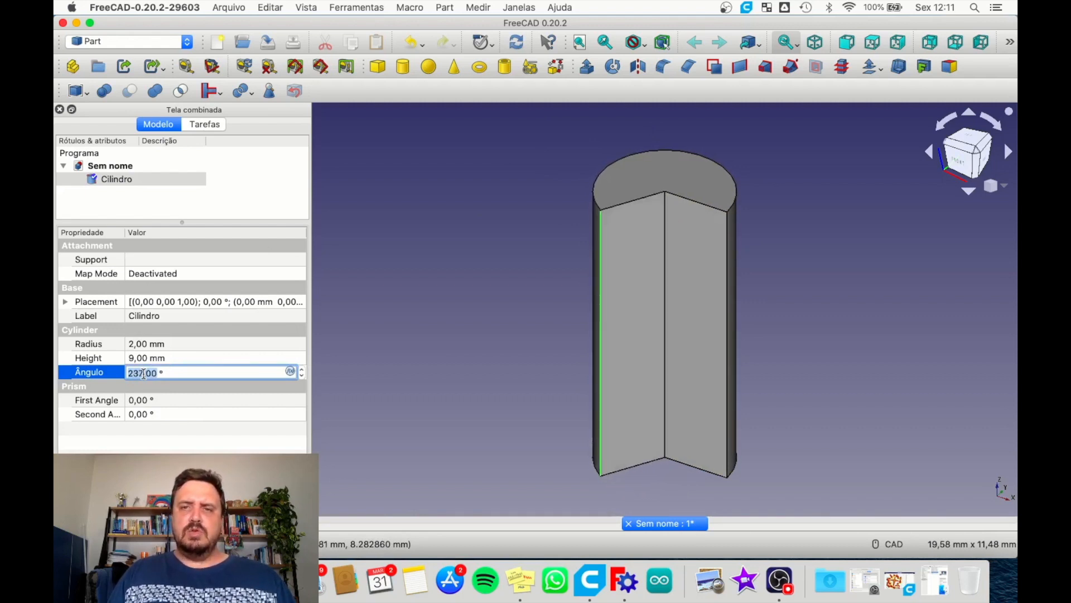
scroll(143, 372, down, 20)
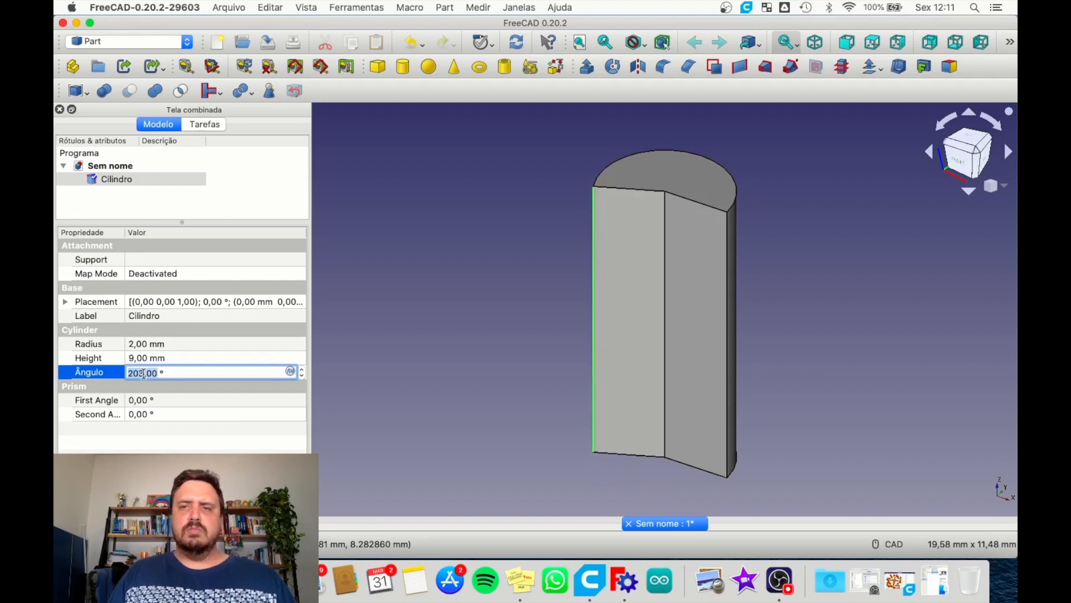
scroll(144, 373, down, 20)
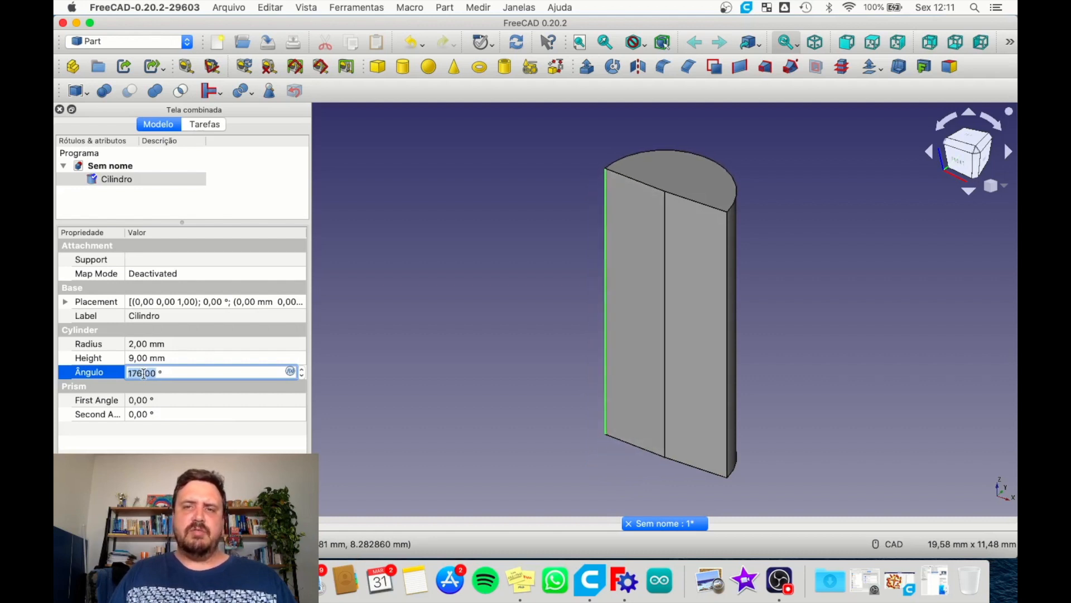
scroll(144, 373, down, 1)
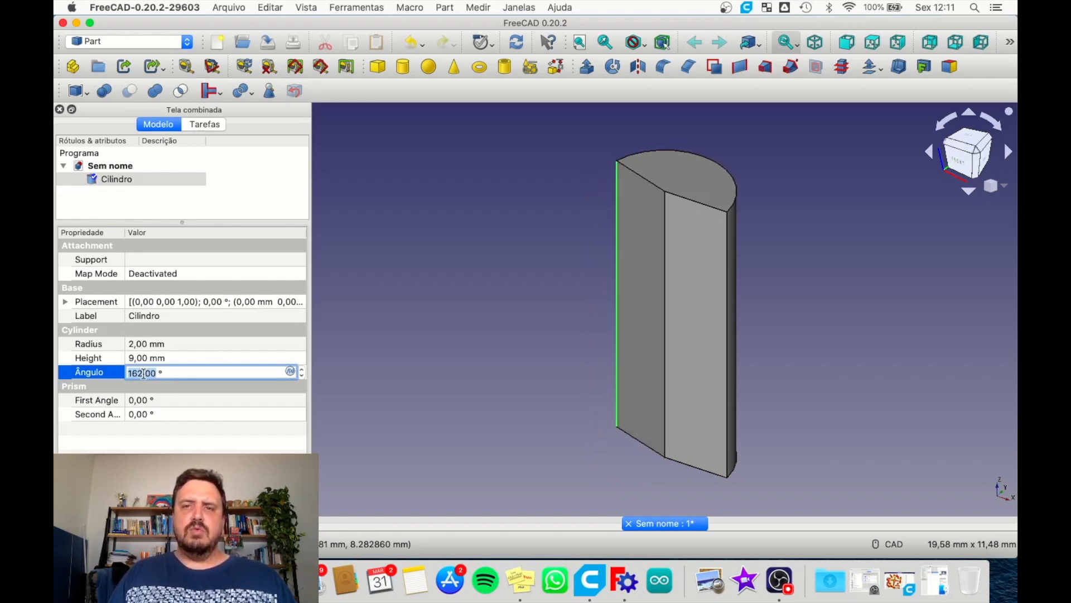
scroll(144, 373, up, 9)
scroll(144, 373, up, 1)
scroll(144, 372, up, 20)
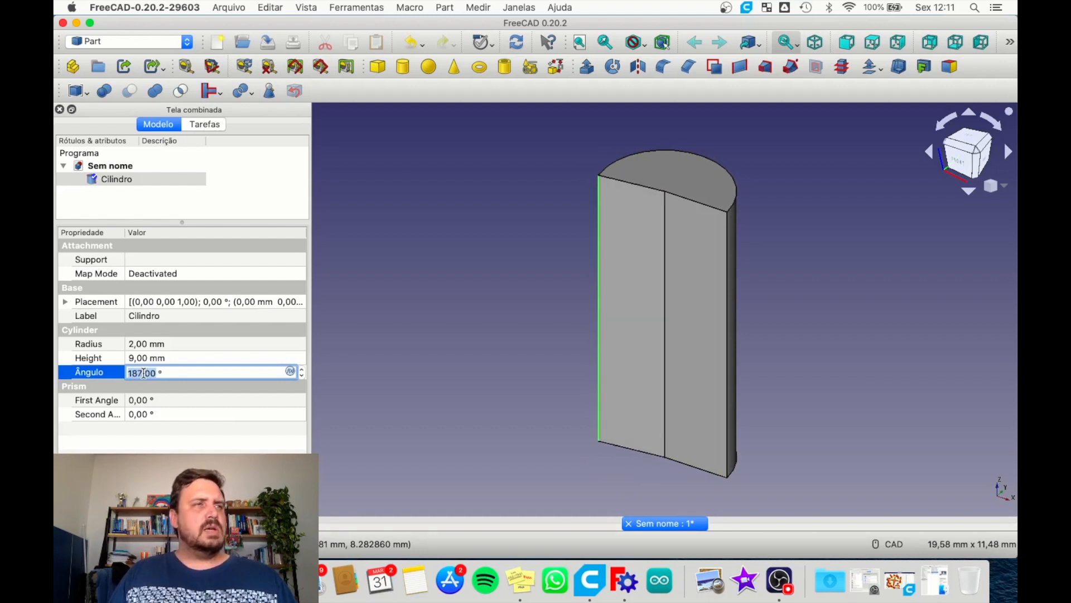
scroll(142, 373, up, 5)
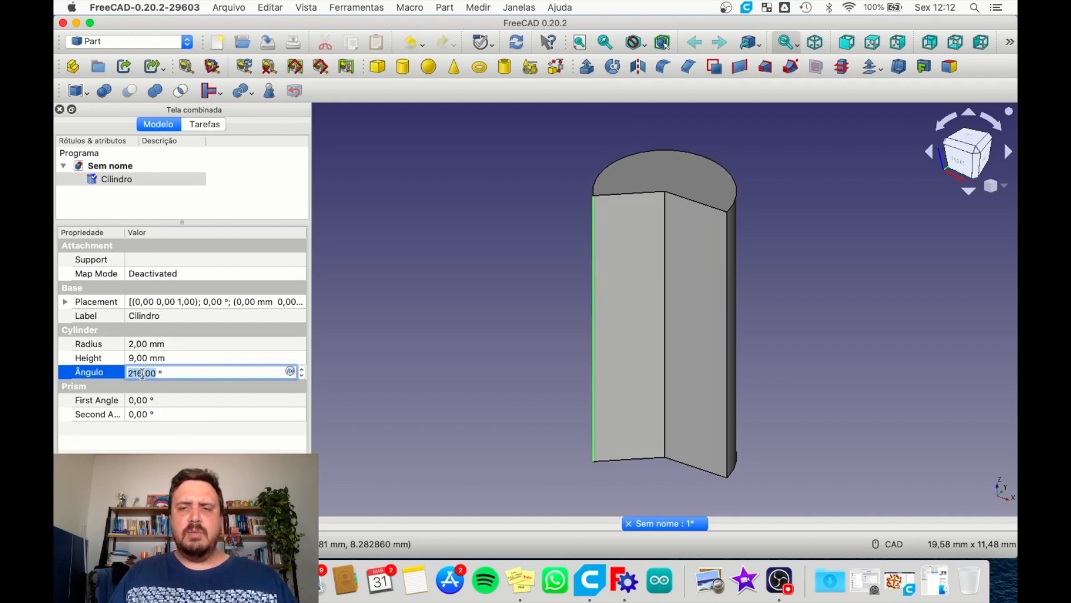
scroll(143, 373, up, 15)
scroll(143, 373, up, 11)
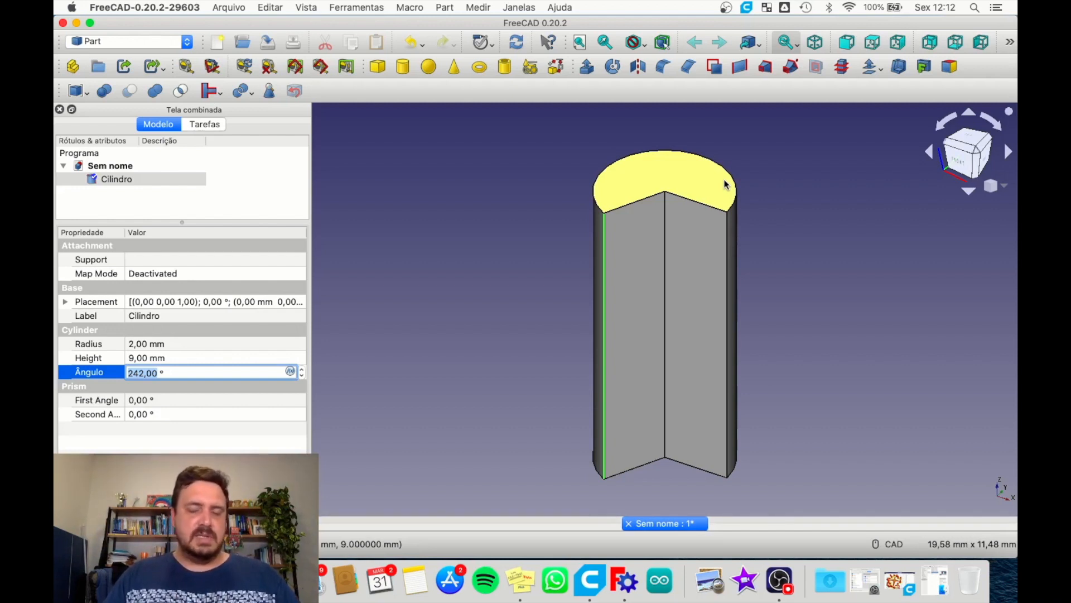
click(824, 198)
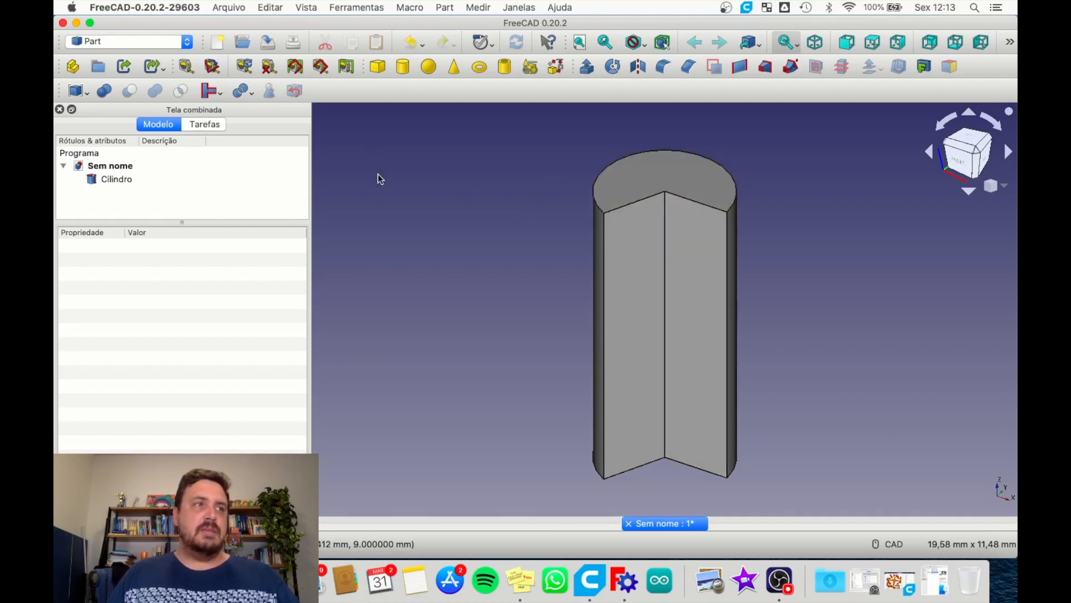
Delete the cylinder from the document
click(108, 180)
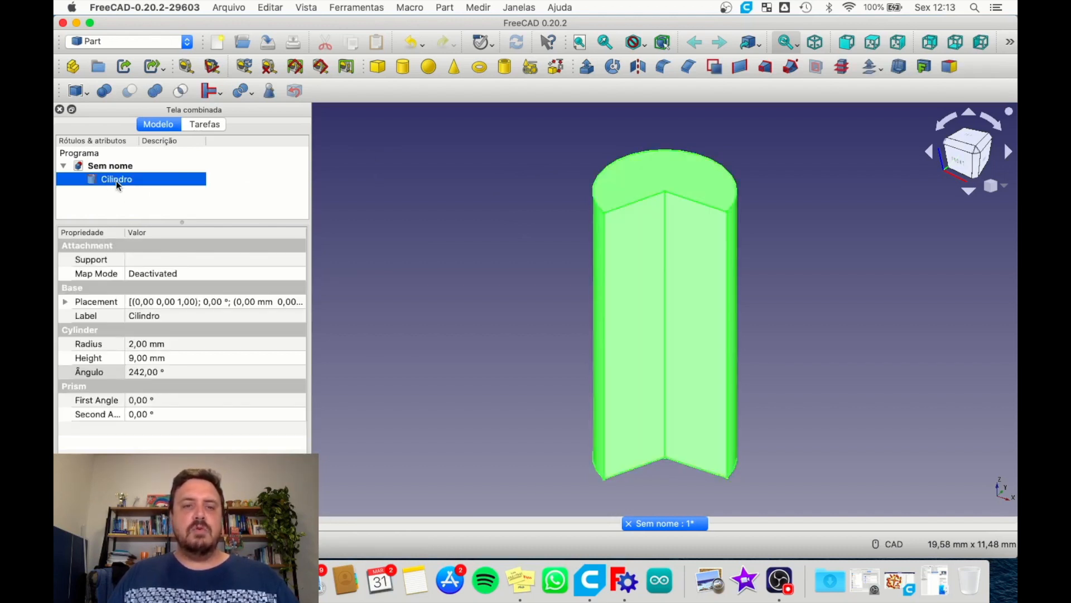
right_click(116, 181)
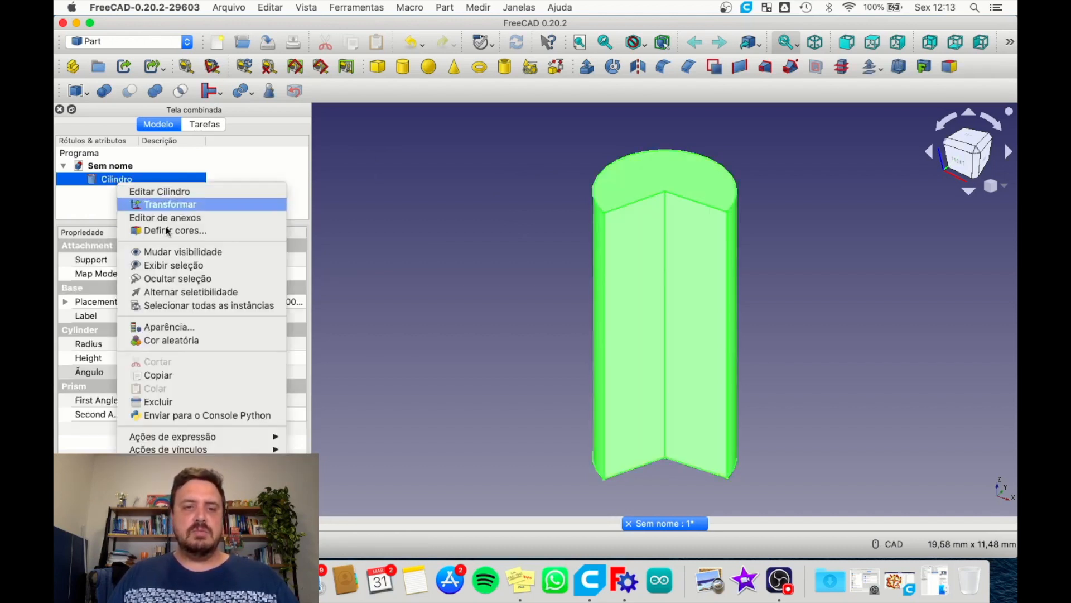
click(192, 398)
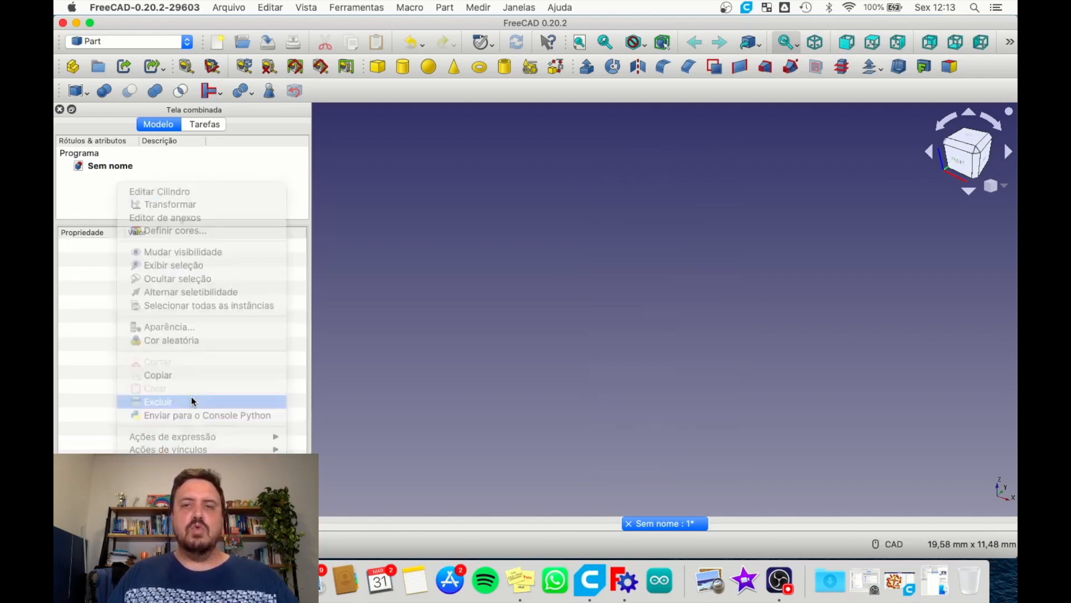
Add a cube primitive with the default 10 mm length, width and height, and show its properties
click(378, 68)
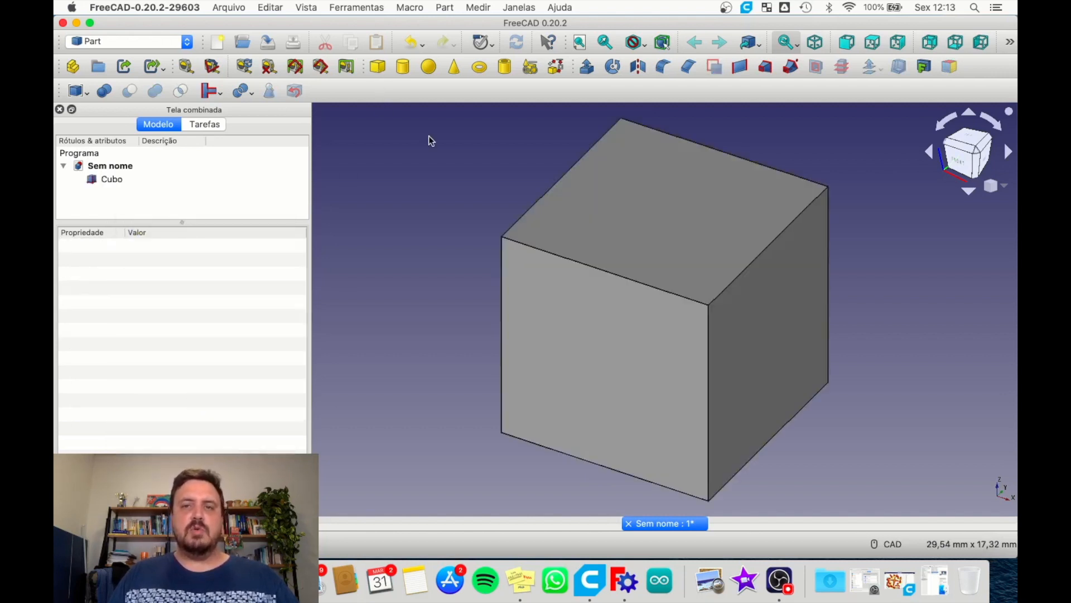
scroll(702, 223, up, 5)
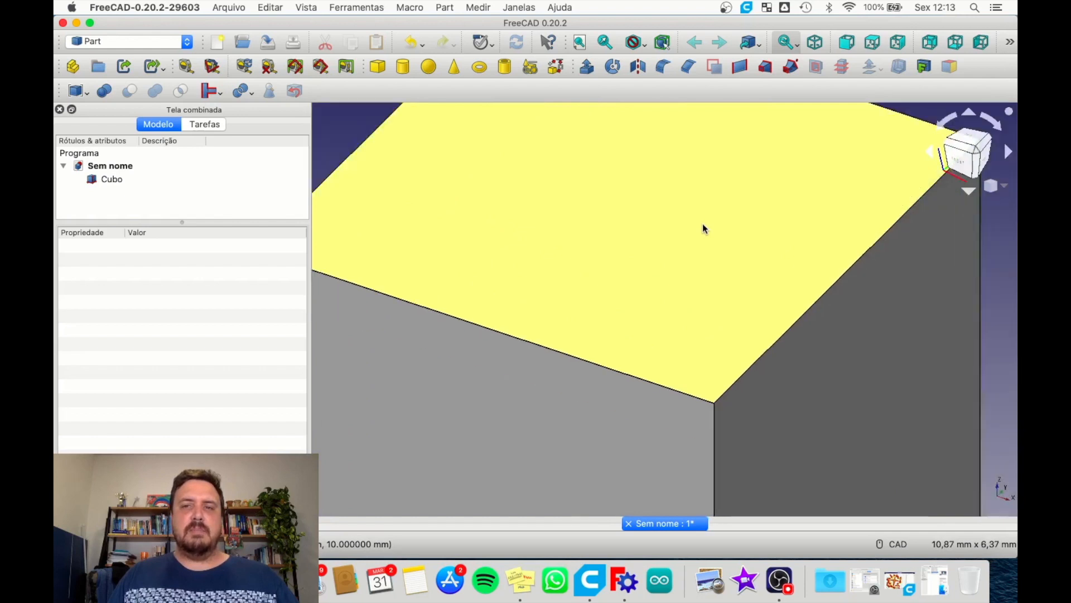
scroll(702, 224, down, 6)
click(95, 179)
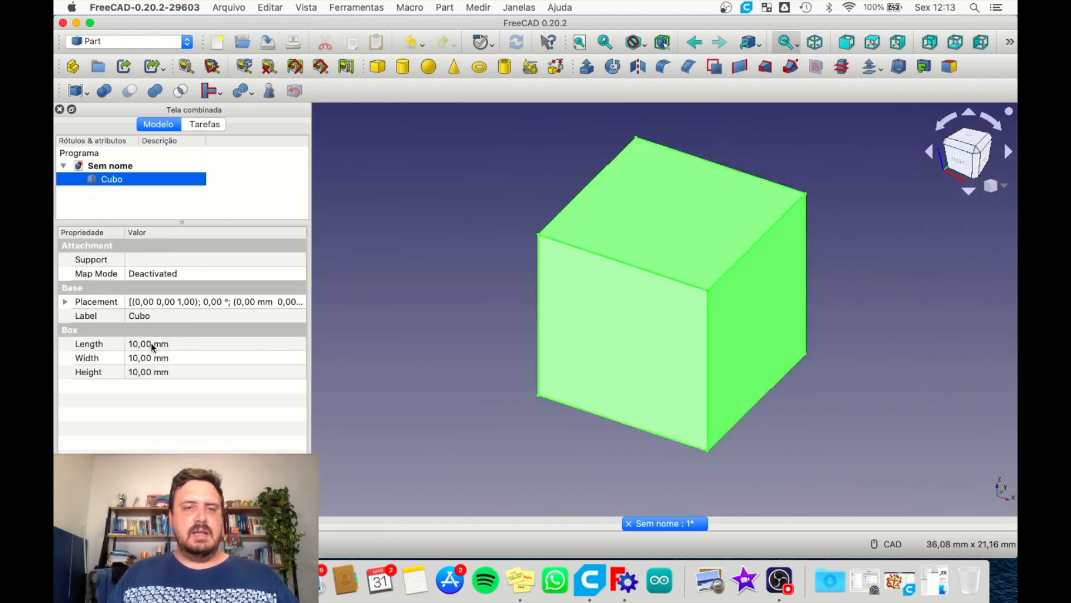
click(892, 249)
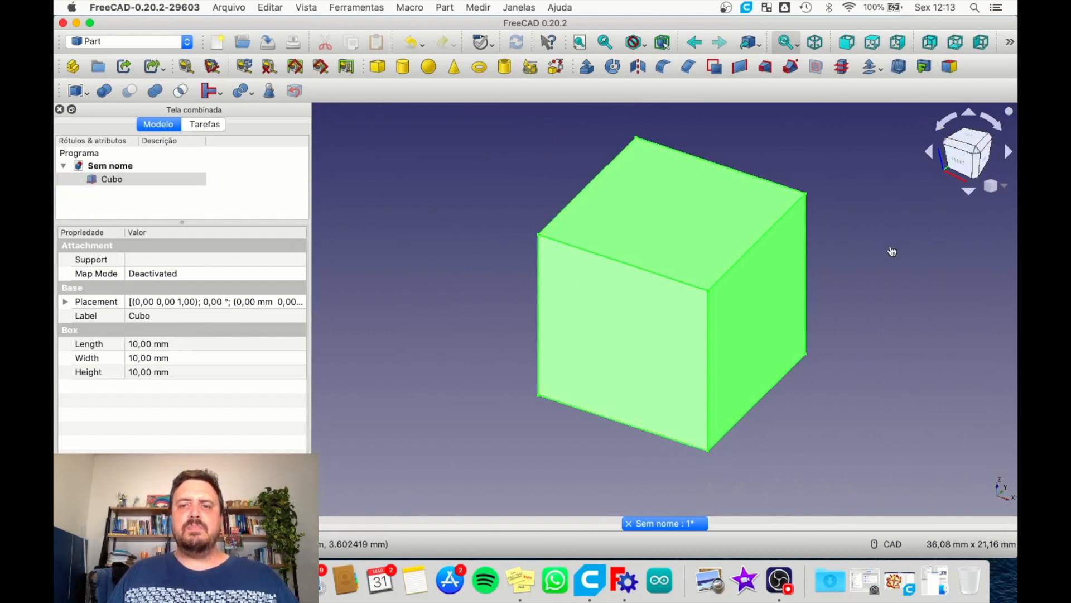
Switch to the Part Design workbench and bring the document's model tree back into view
click(187, 43)
click(127, 130)
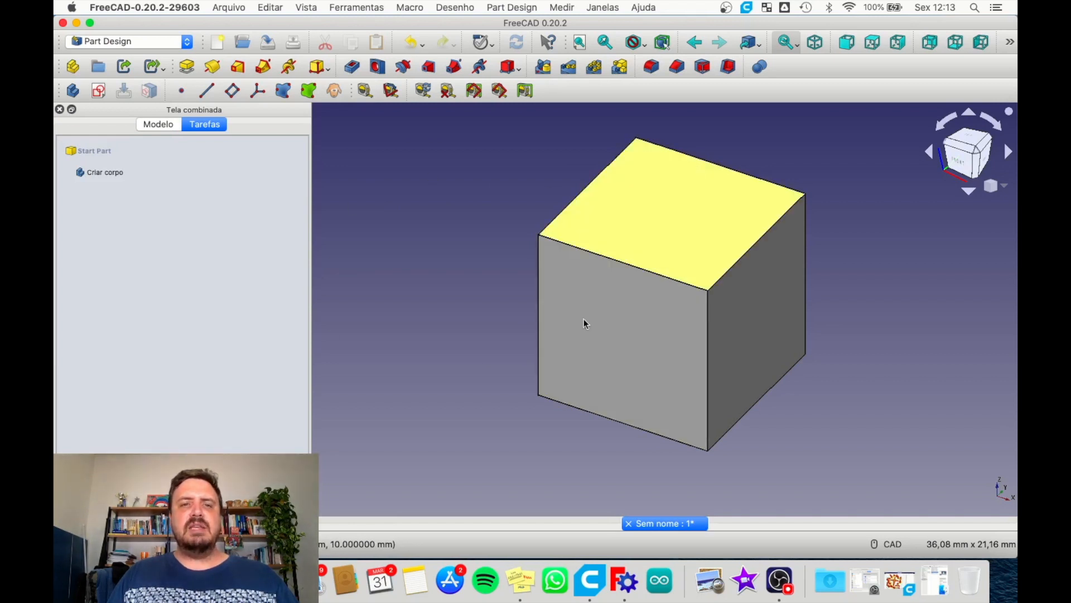
click(157, 124)
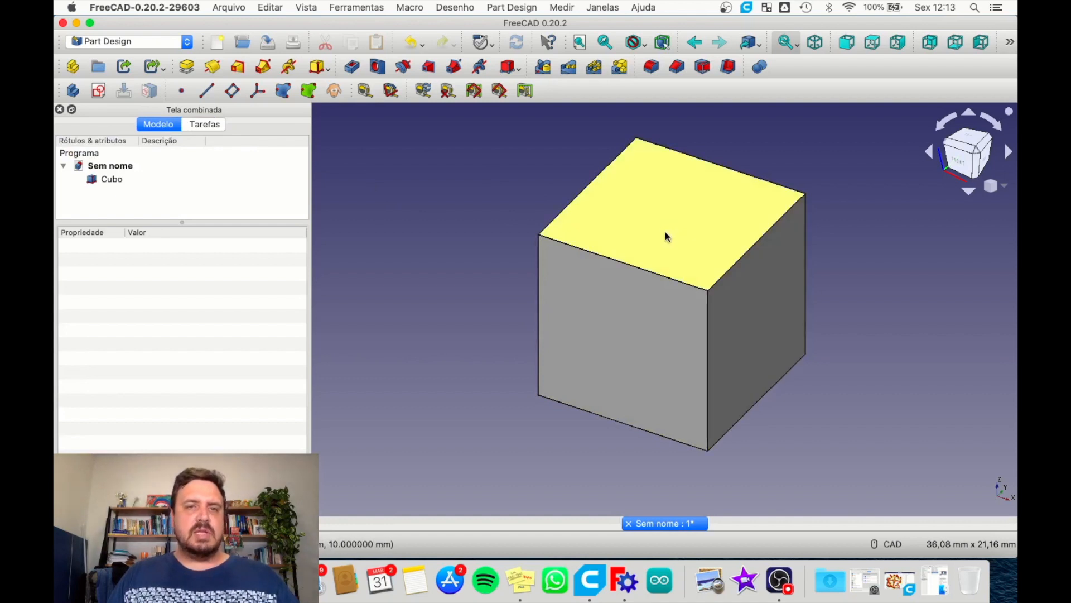
click(668, 234)
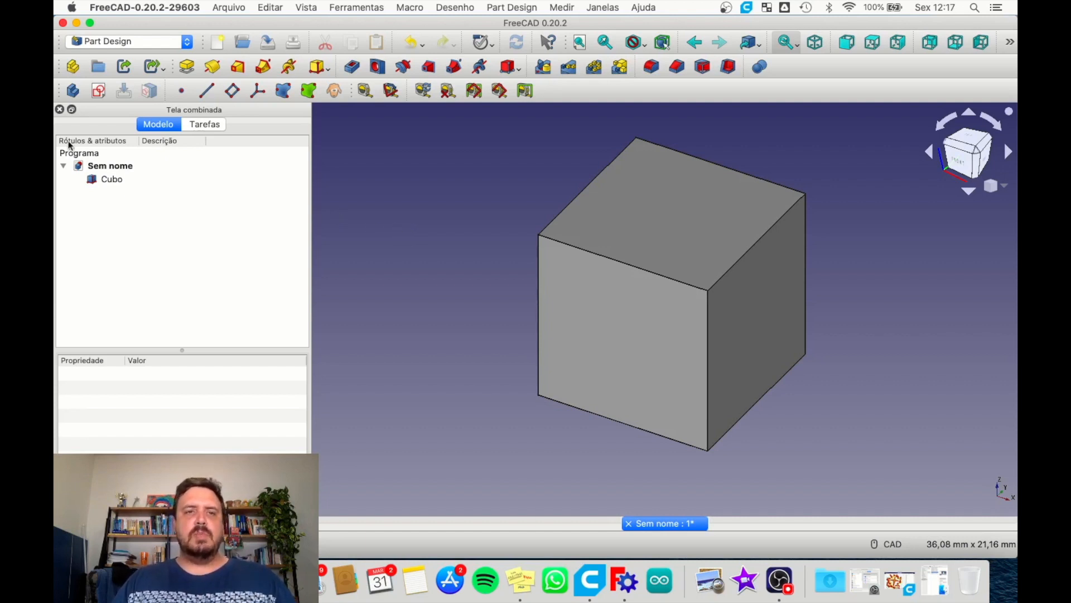
Create a new empty body in the document alongside the cube
click(73, 92)
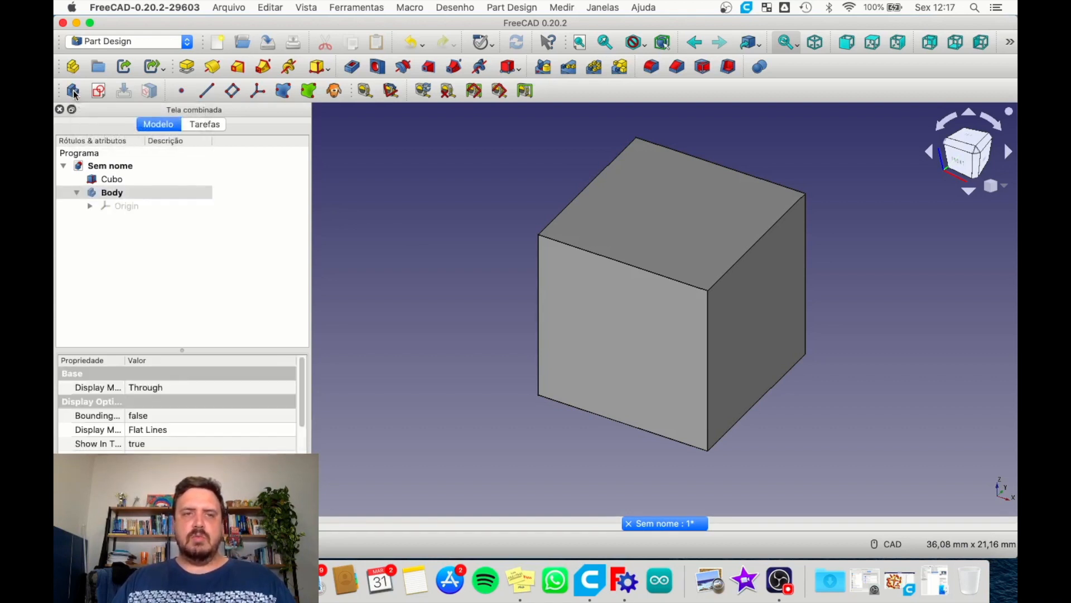
click(115, 193)
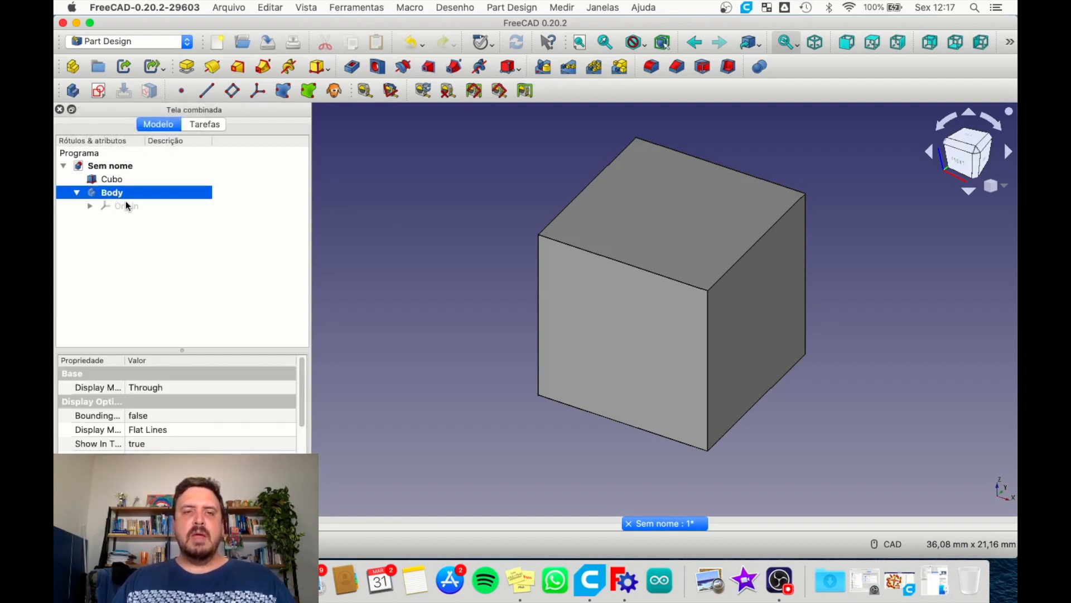
click(93, 179)
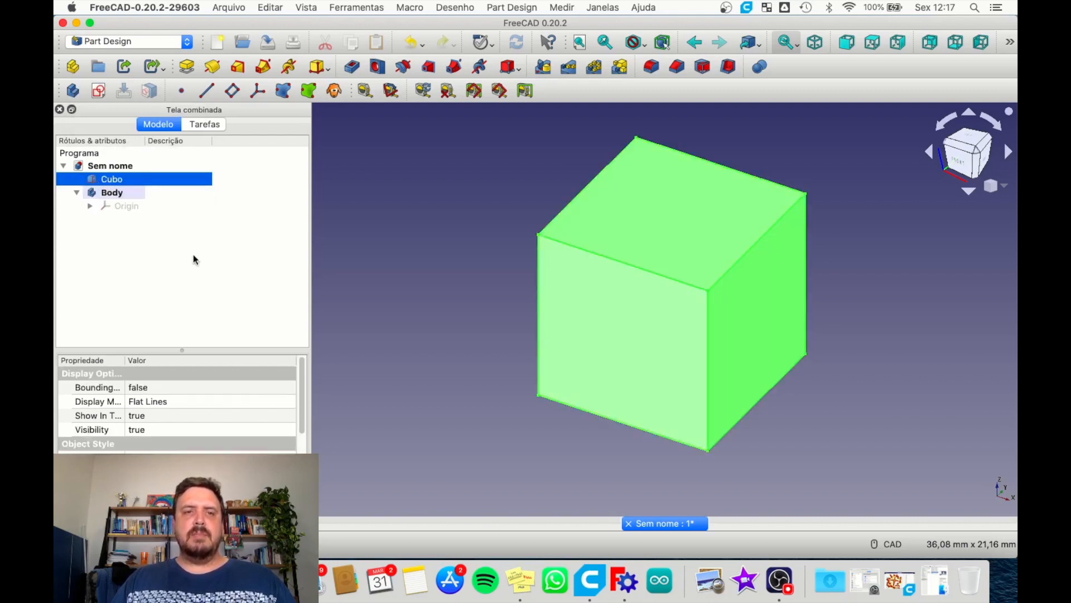
click(194, 259)
Move the cube into the new body so it serves as the body's base feature
click(108, 180)
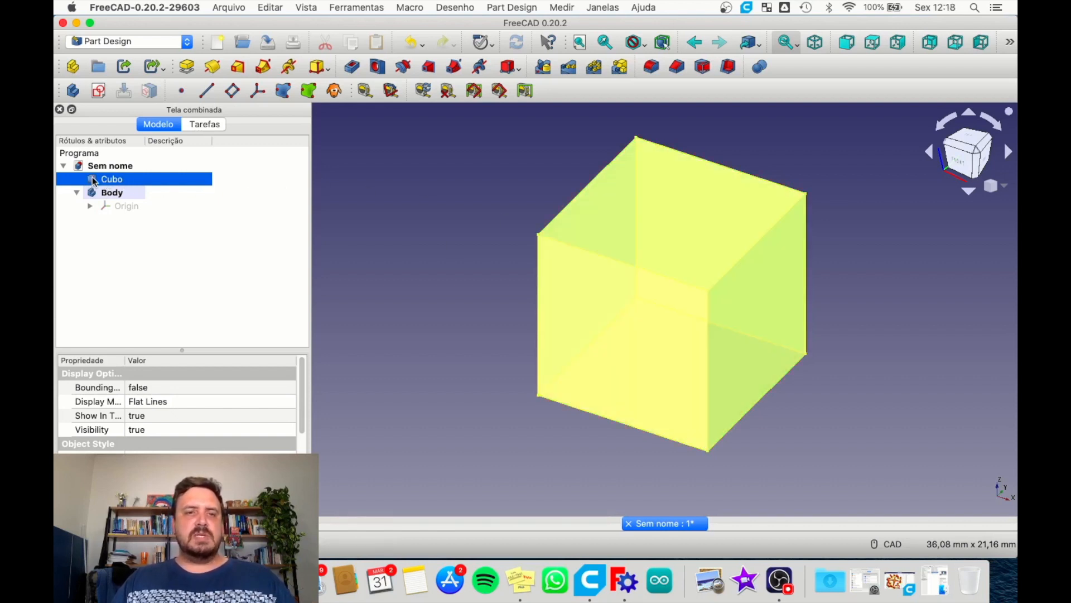
mouse_move(94, 181)
mouse_down()
mouse_move(112, 190)
mouse_move(96, 192)
mouse_up()
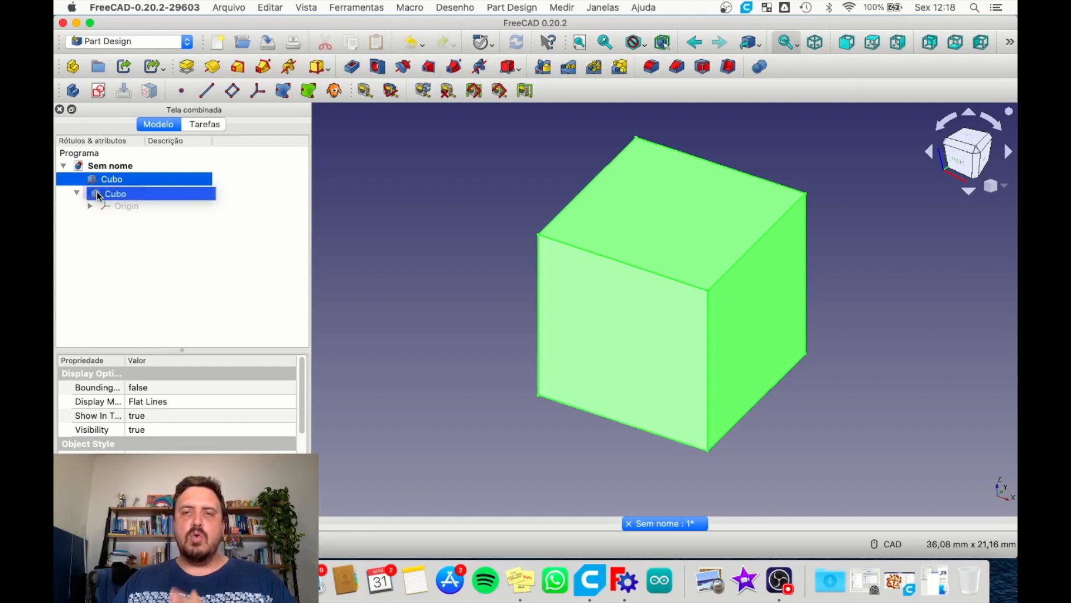
drag(96, 192, 97, 193)
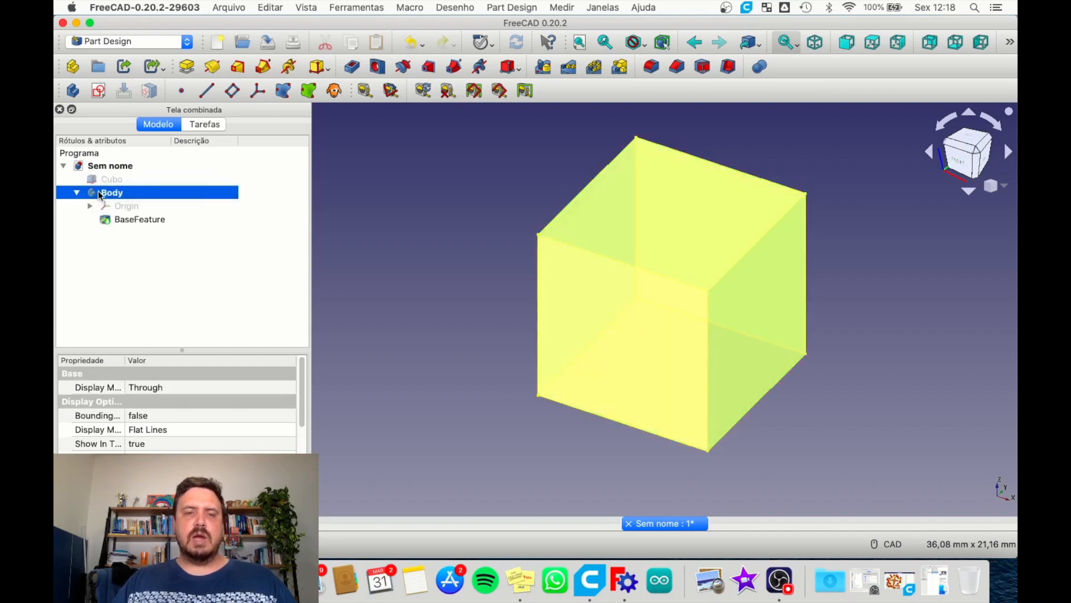
Examine the body and its base feature in the model tree, and check which parts of the cube can be selected
click(153, 222)
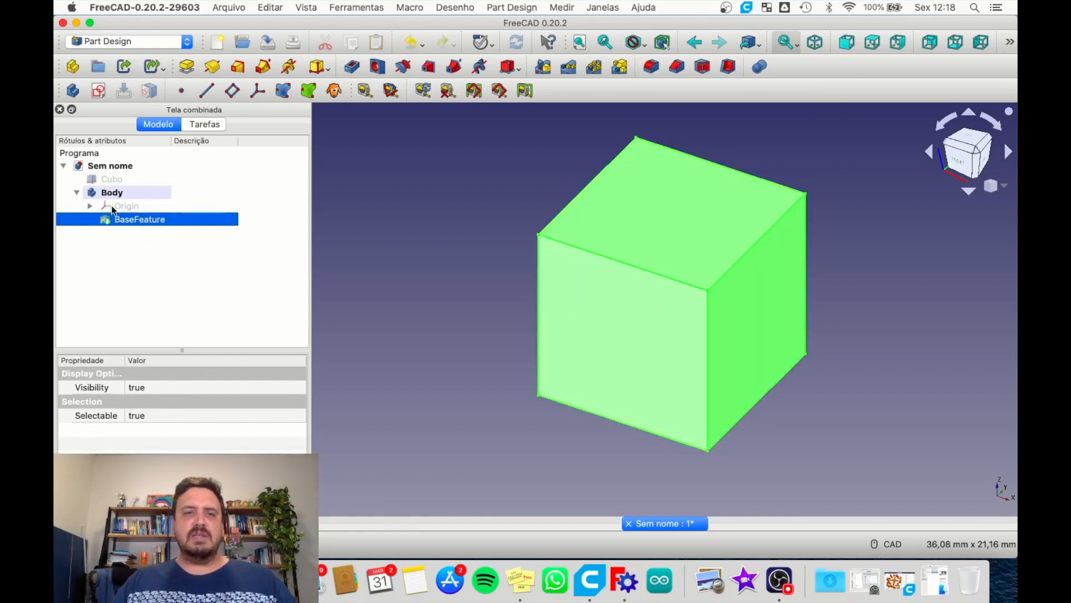
click(120, 194)
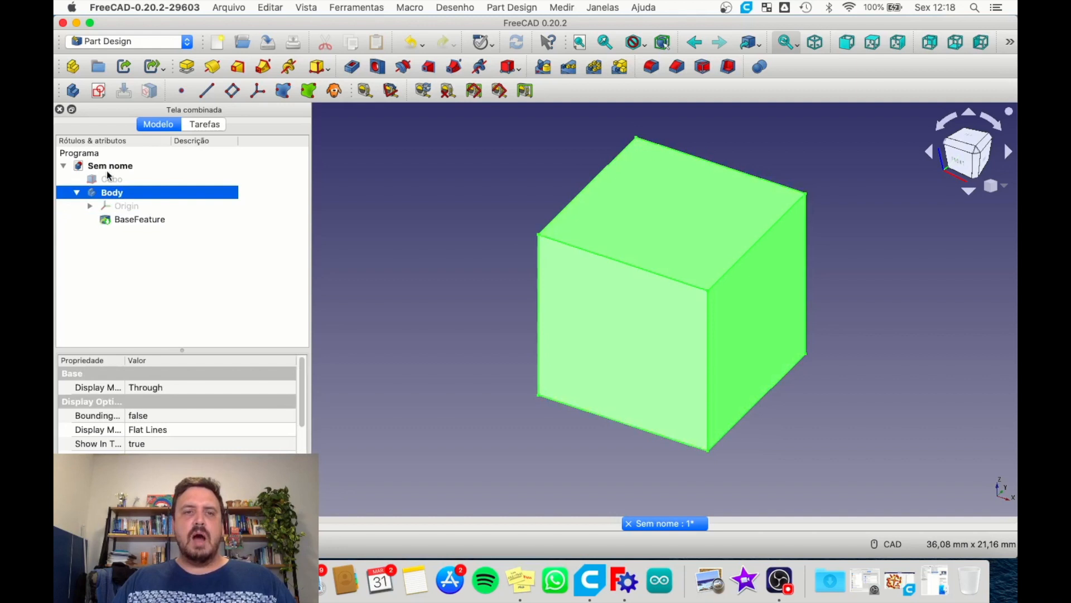
click(139, 219)
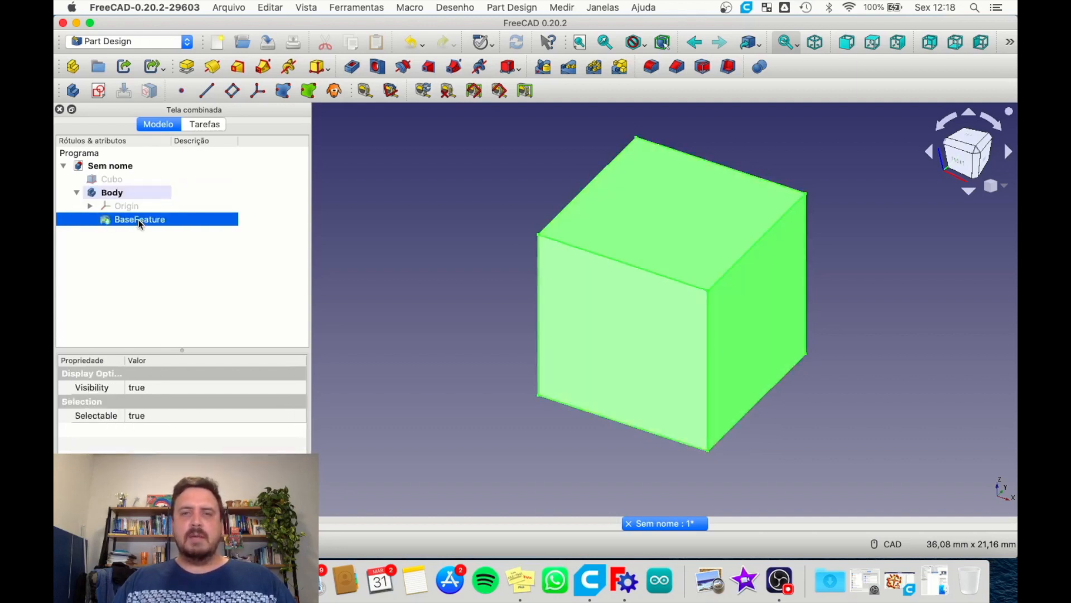
click(178, 248)
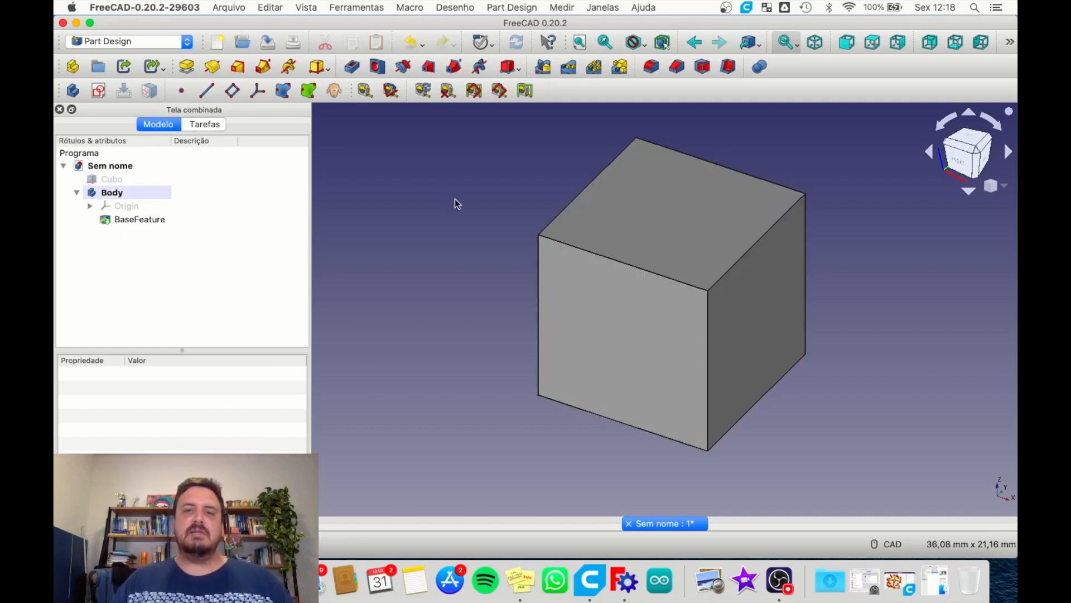
click(679, 208)
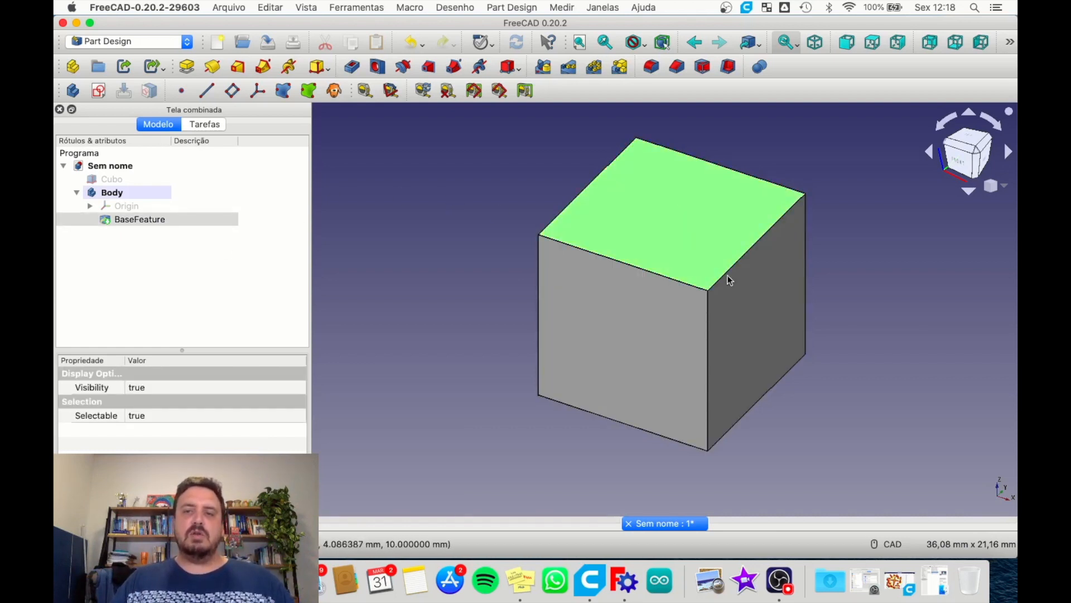
click(765, 303)
click(634, 352)
click(643, 269)
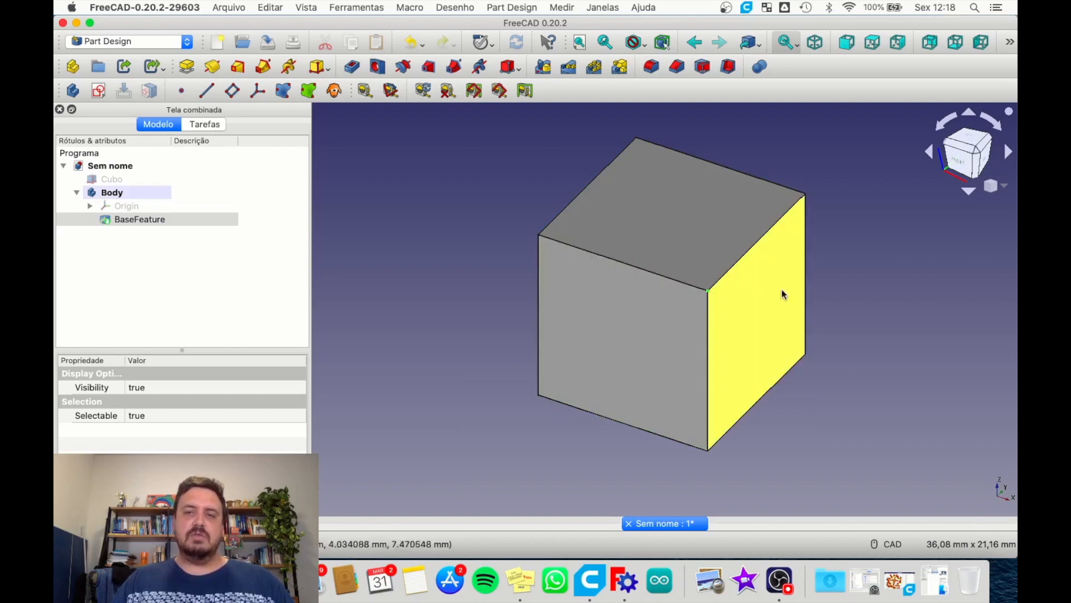
Start a new sketch on the top face of the cube
click(904, 261)
click(672, 224)
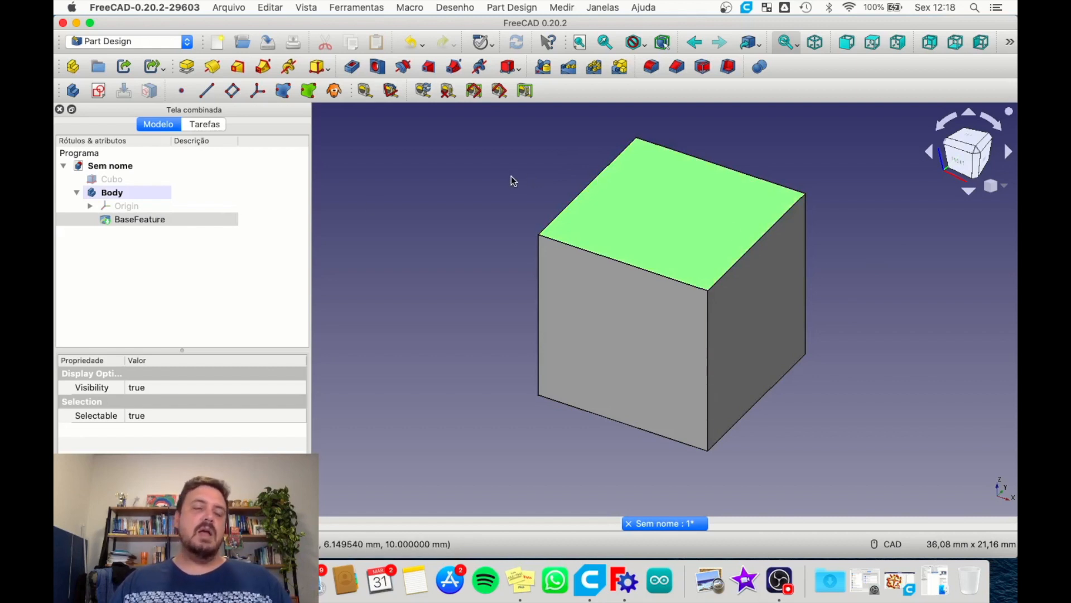
double_click(664, 212)
click(976, 344)
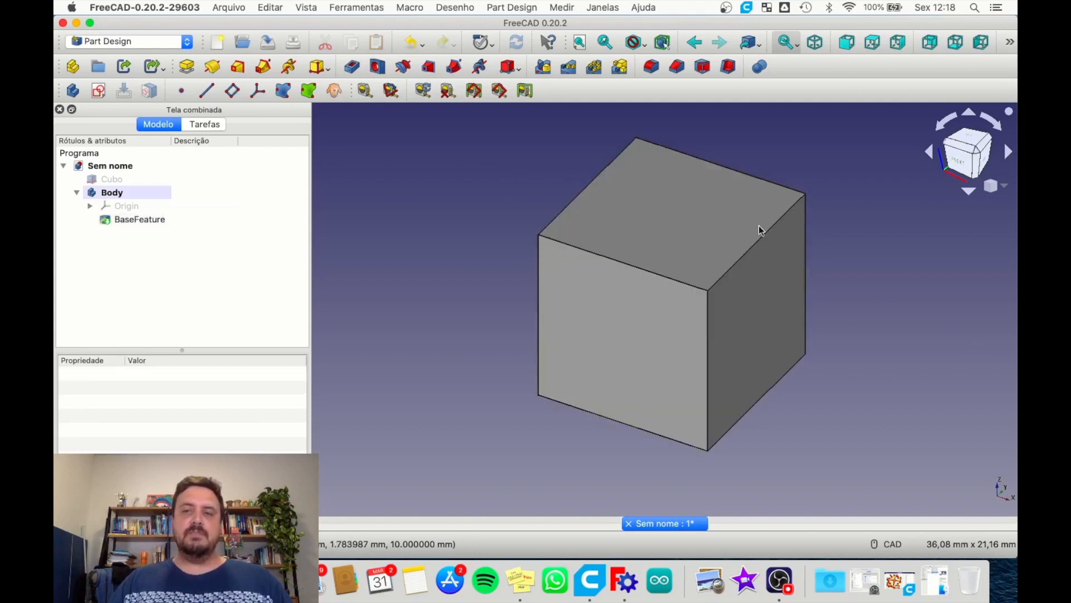
click(678, 201)
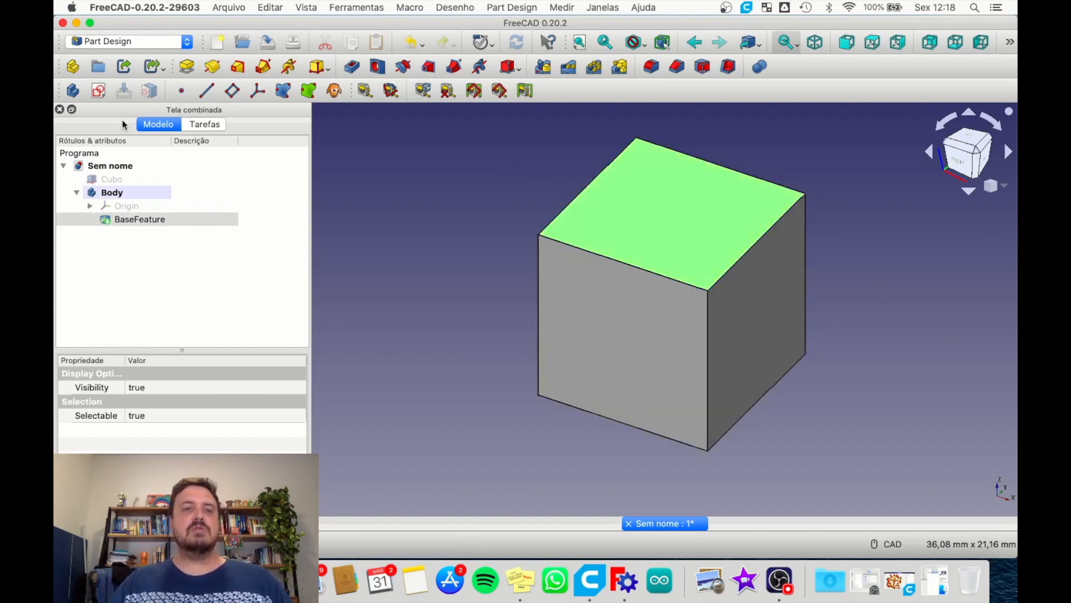
click(97, 94)
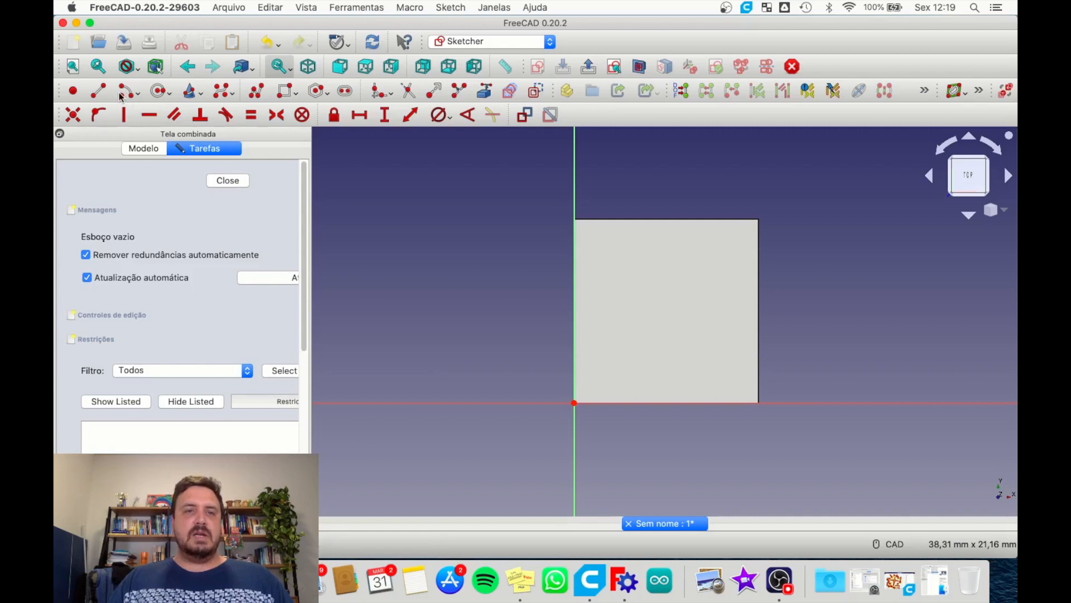
Sketch a circle about 4.1 mm in diameter inside the face, centred about 3.8 mm across and 6.1 mm up from the origin
click(158, 92)
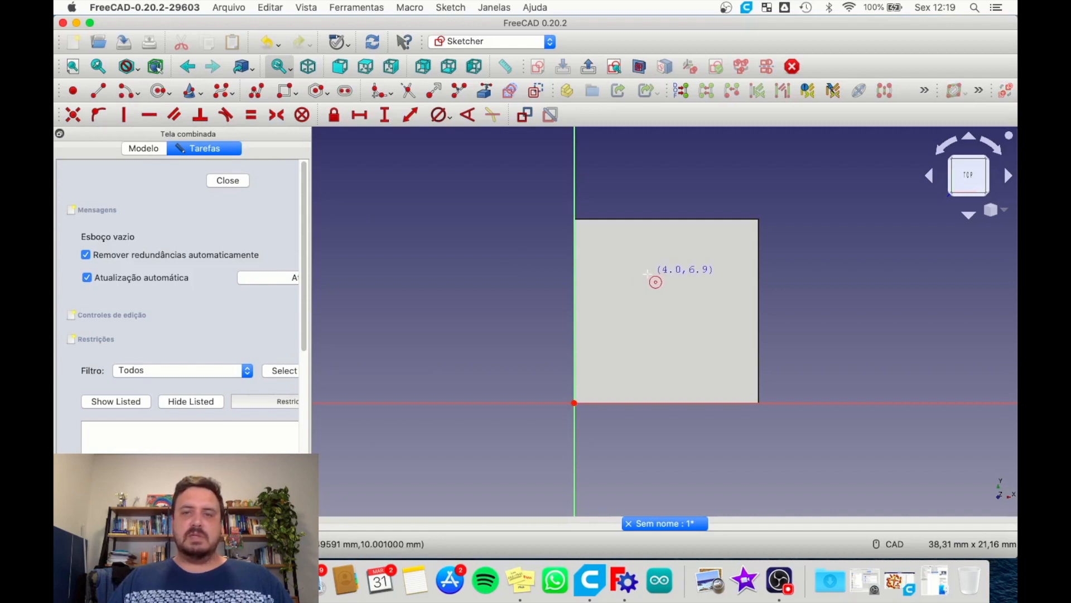
click(645, 290)
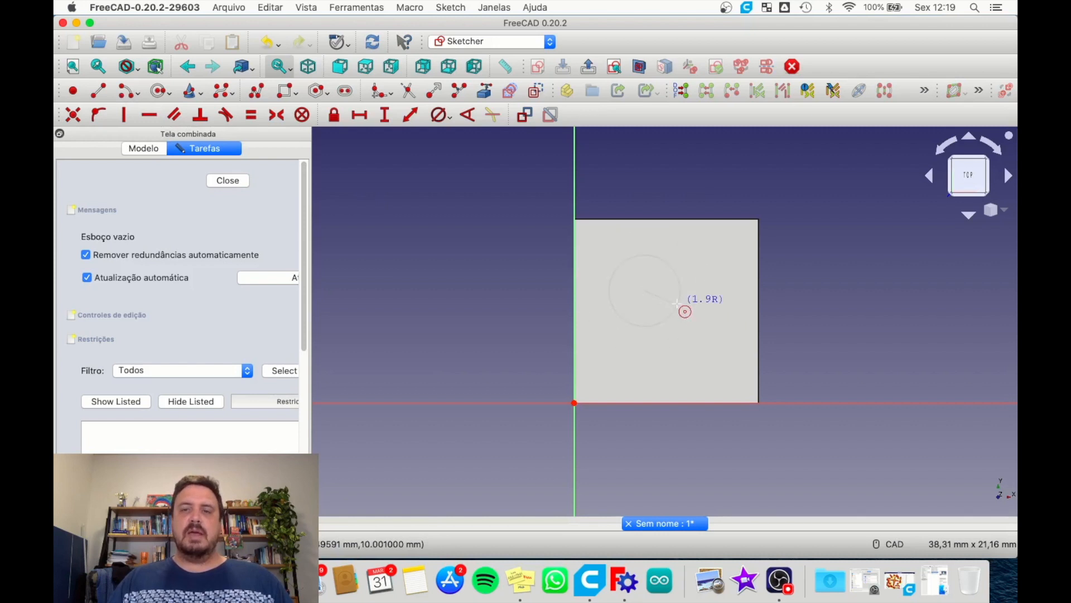
click(678, 307)
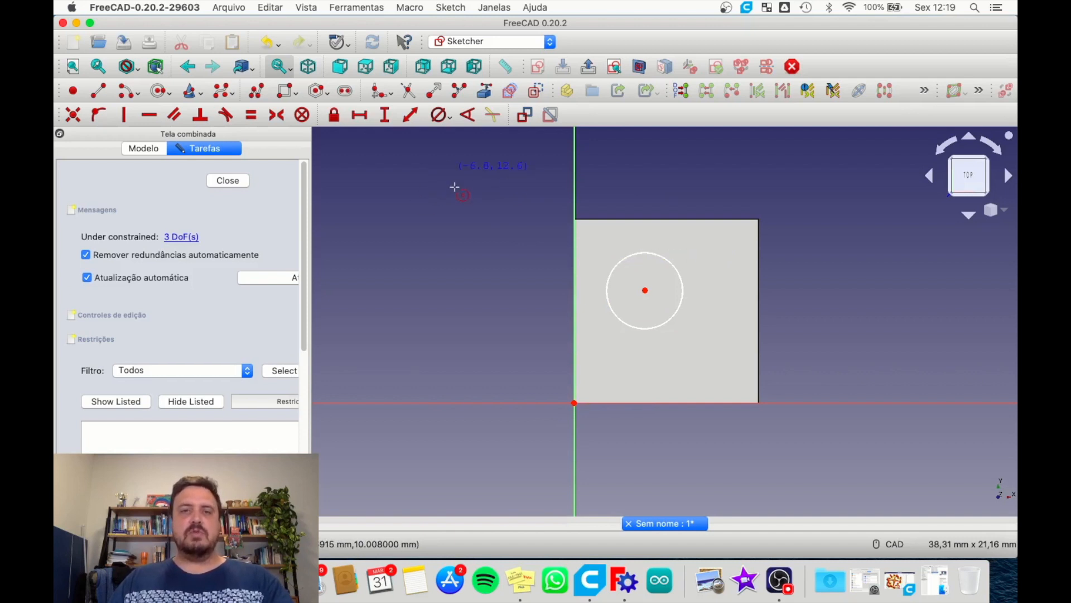
Constrain the circle's diameter to 5 mm
click(668, 262)
click(441, 115)
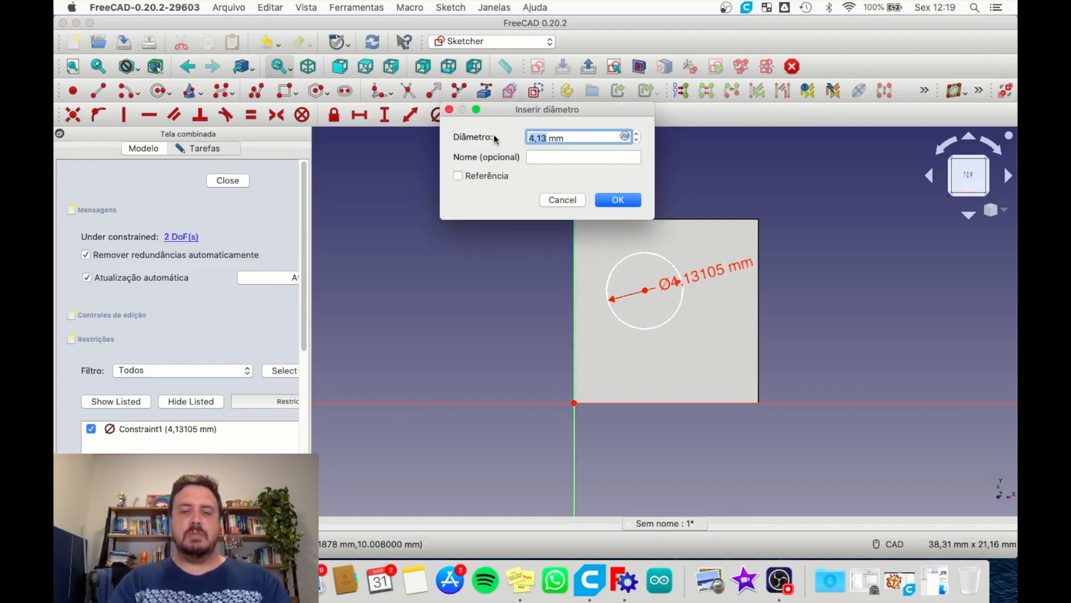
text(5)
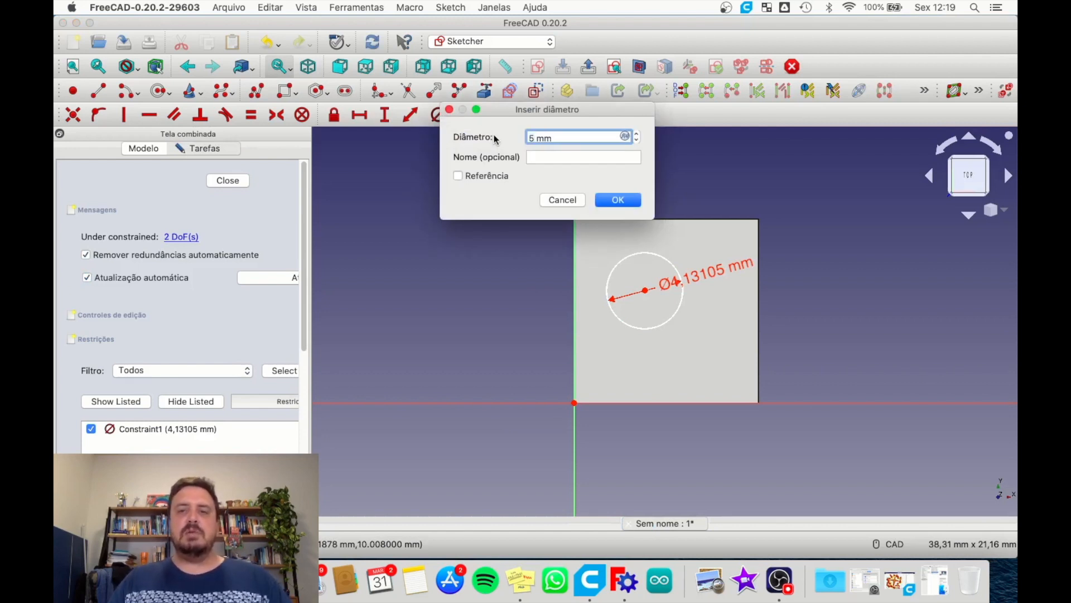
click(638, 200)
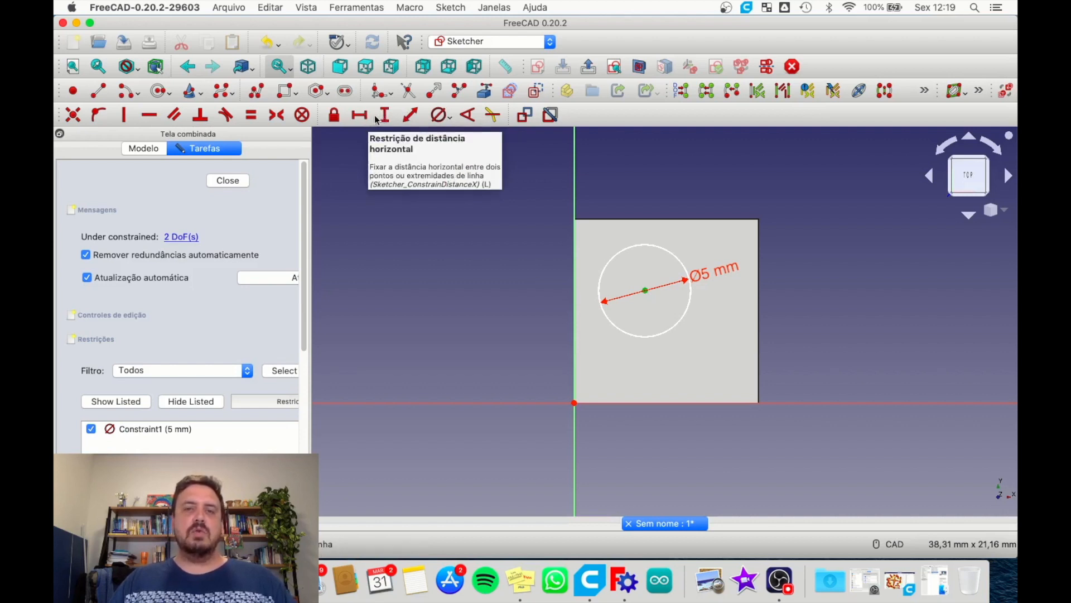
Constrain the horizontal distance between the origin and the circle's centre to 5 mm and place the dimension above the square
click(360, 116)
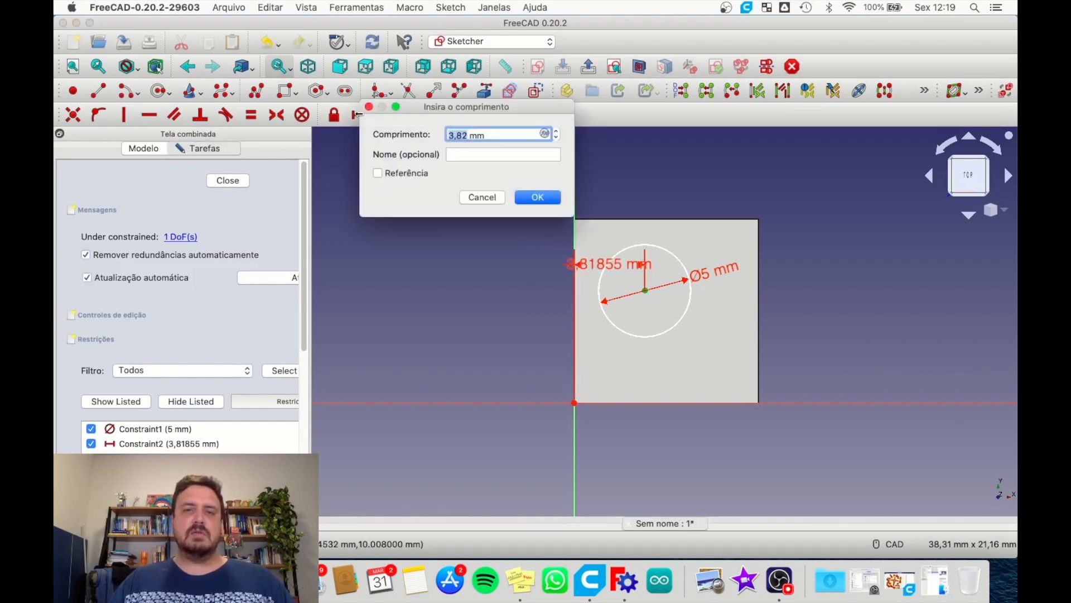
click(481, 198)
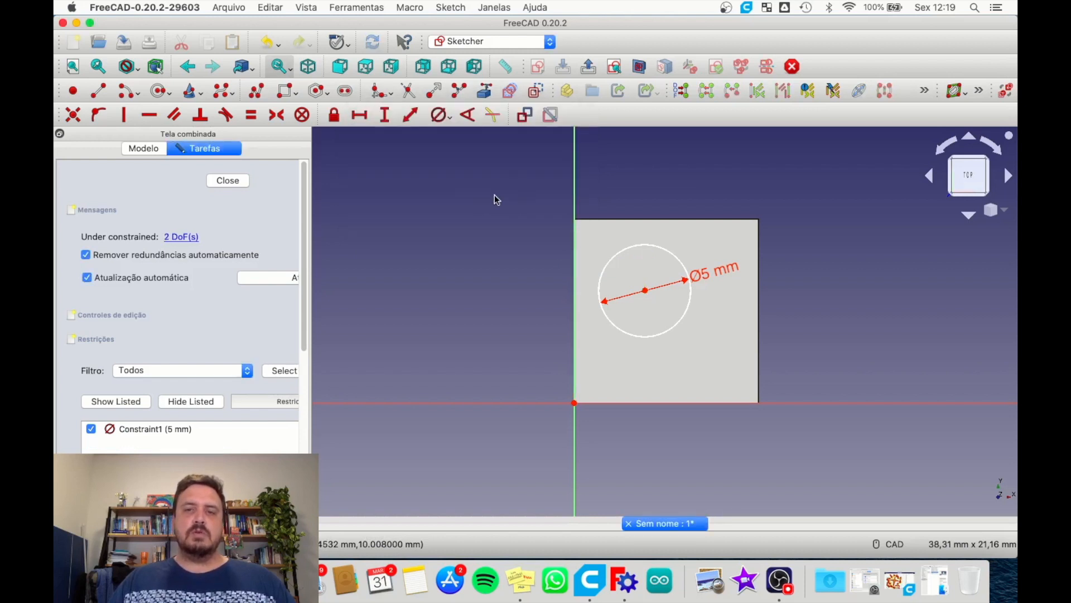
click(645, 291)
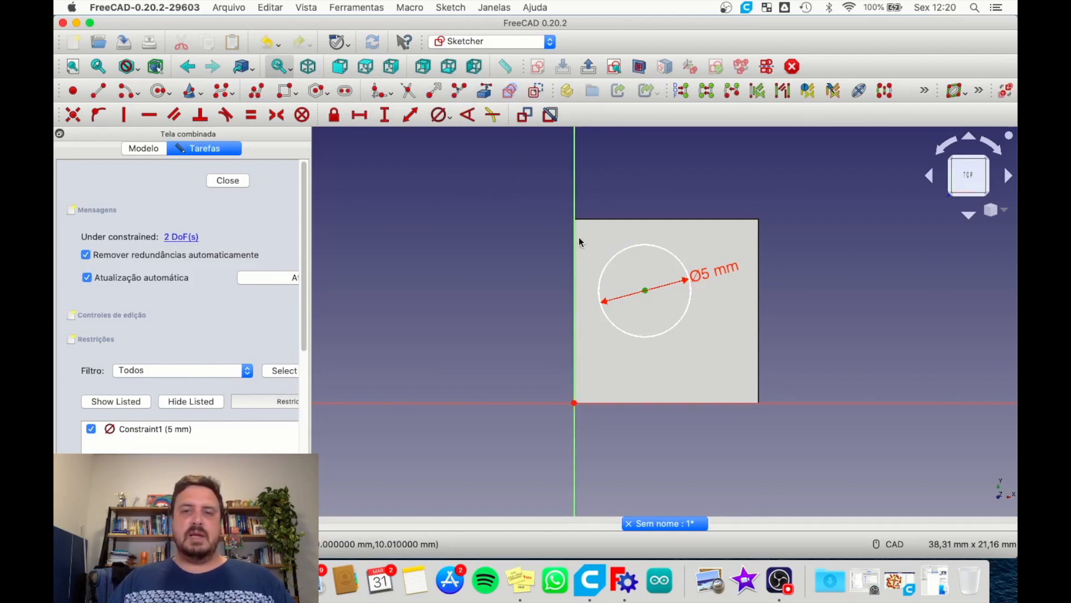
click(574, 405)
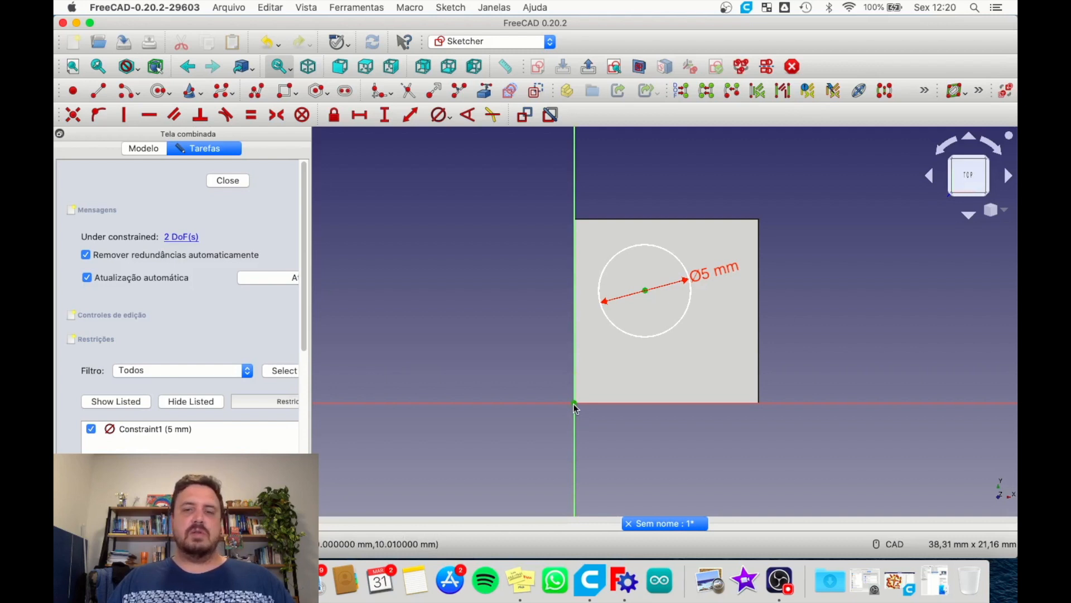
click(357, 115)
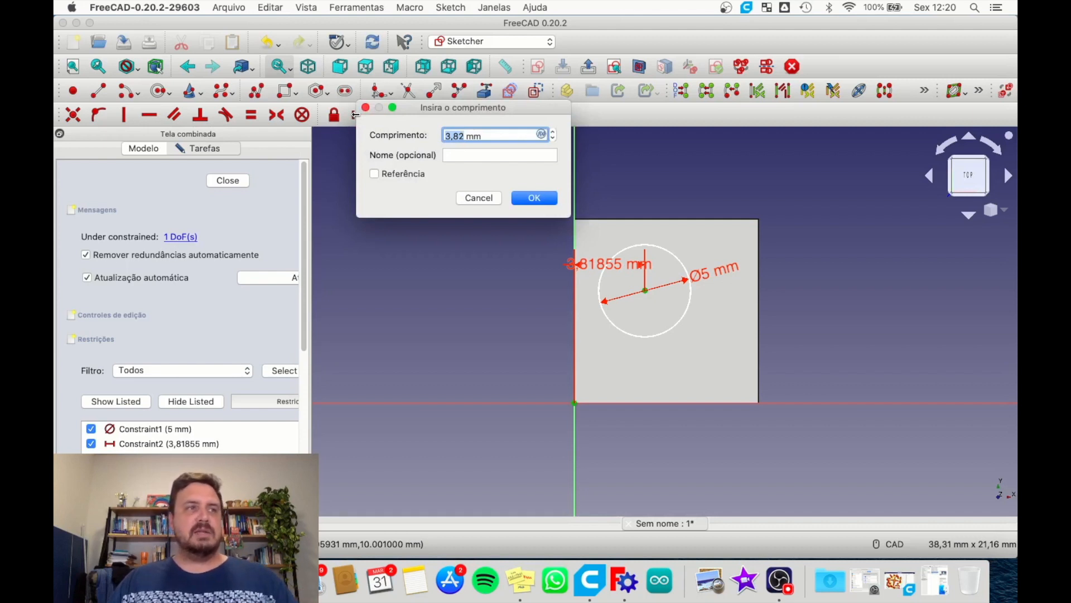
text(5)
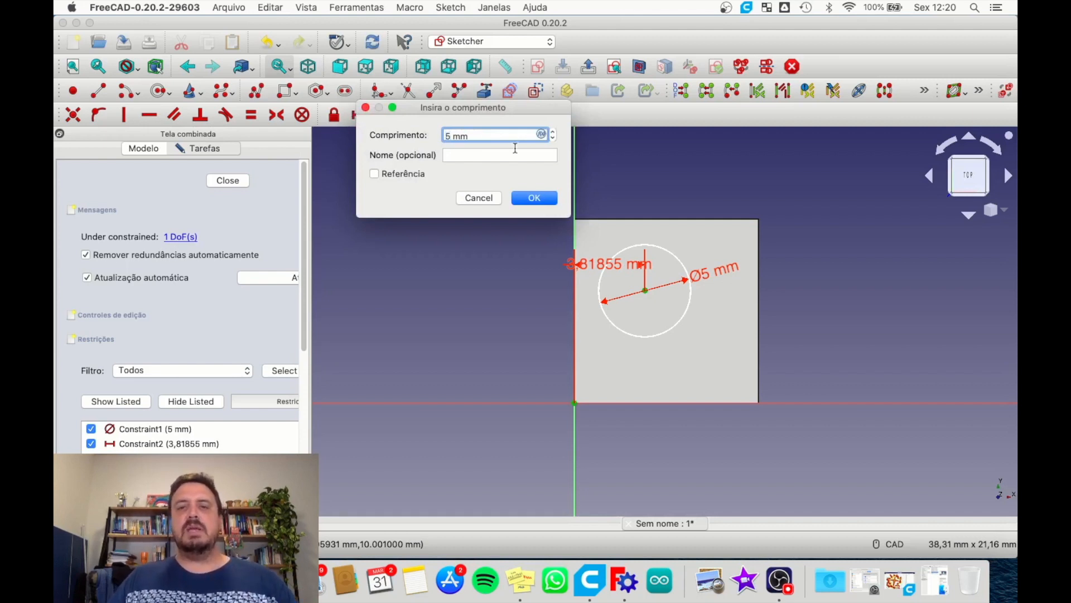
click(547, 199)
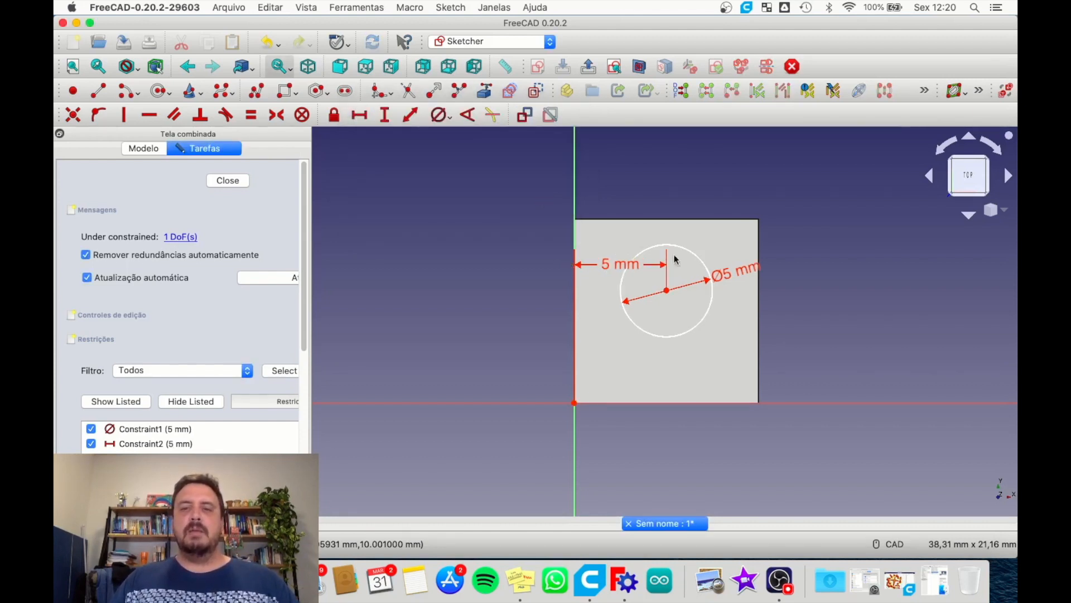
drag(619, 266, 616, 183)
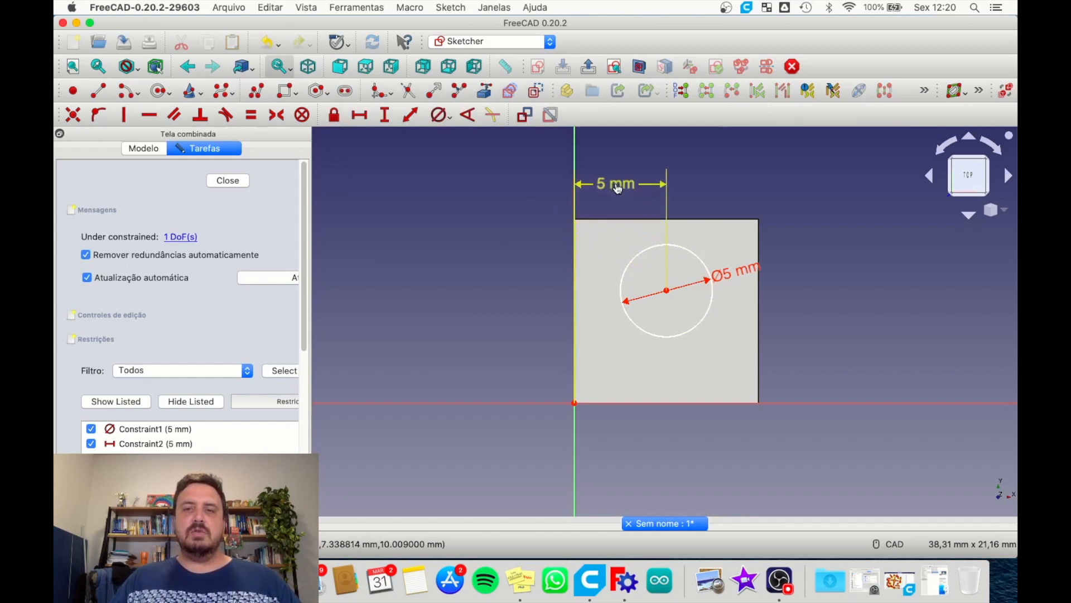
Constrain the vertical distance from the horizontal axis to the circle's centre to 5 mm and place the dimension outside the square
click(669, 290)
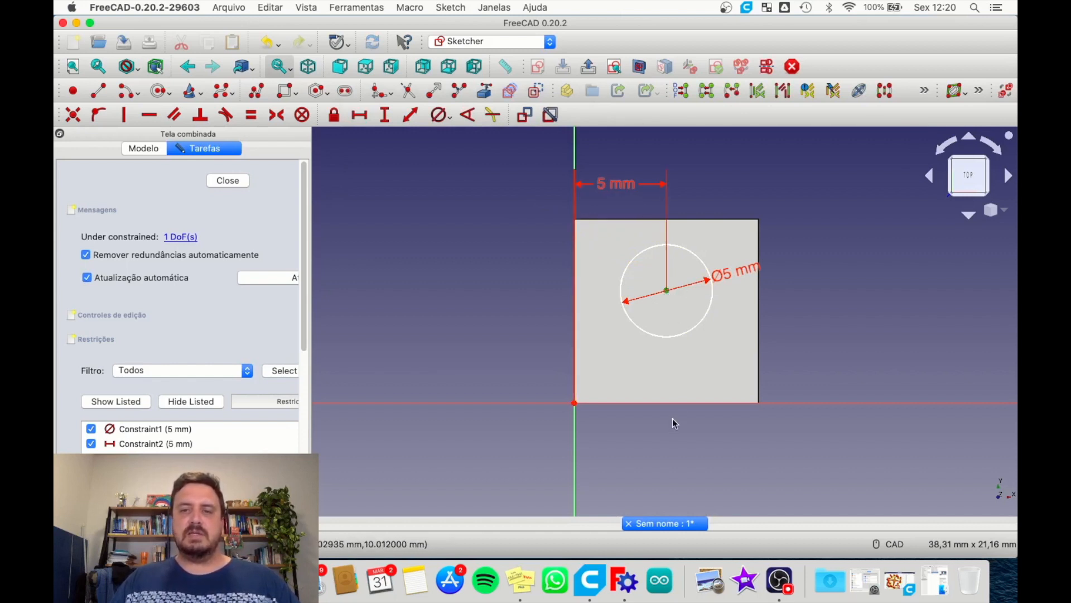
click(677, 404)
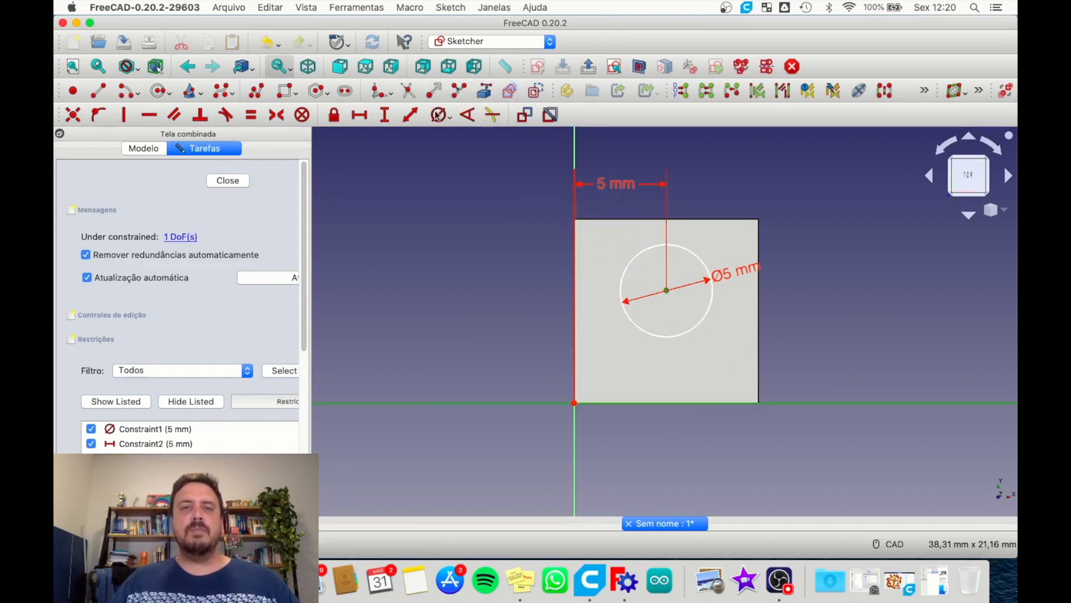
click(384, 115)
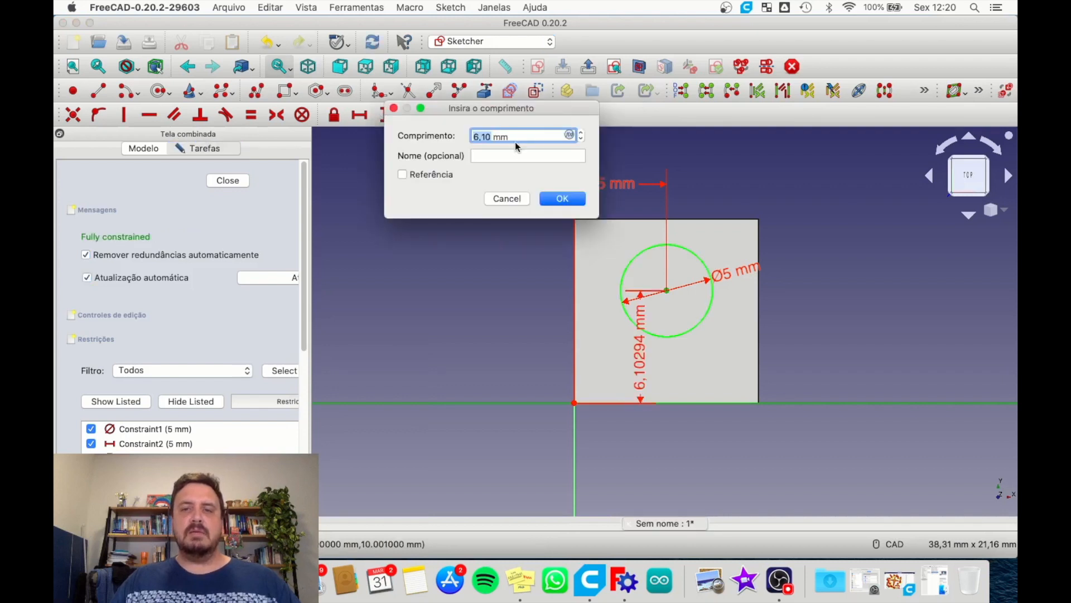
text(5)
click(562, 199)
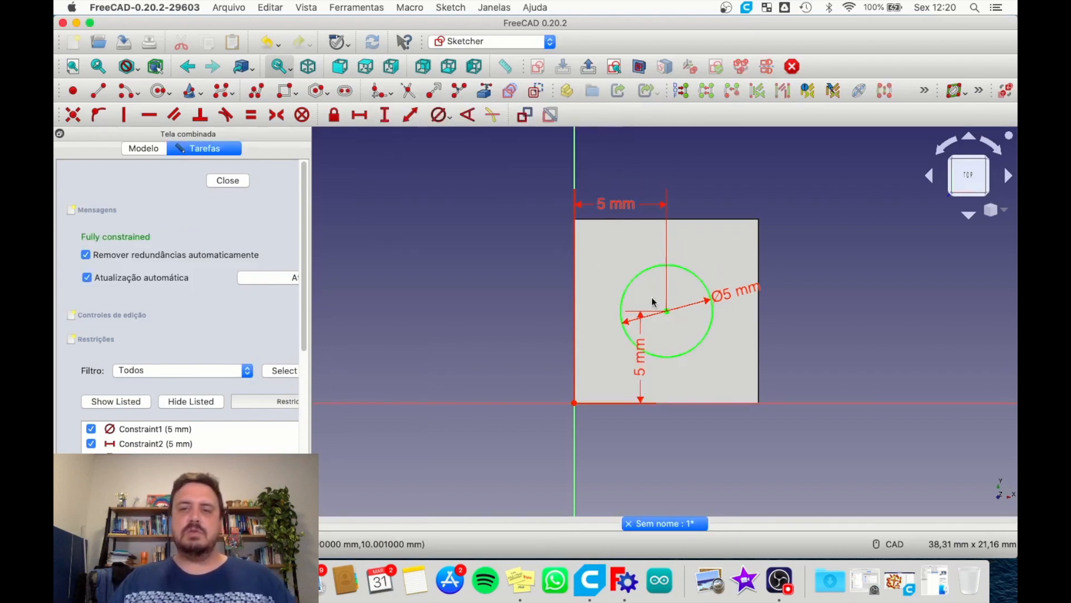
drag(644, 355, 807, 357)
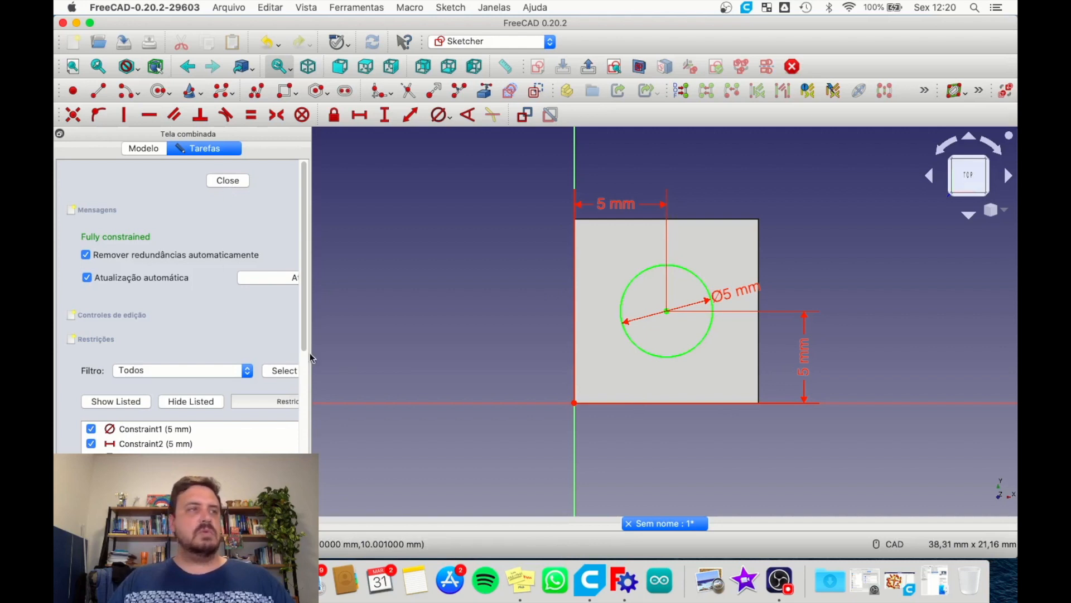
Review the sketch's lists of constraints and elements, and close the sketch
scroll(306, 372, down, 3)
scroll(306, 372, down, 5)
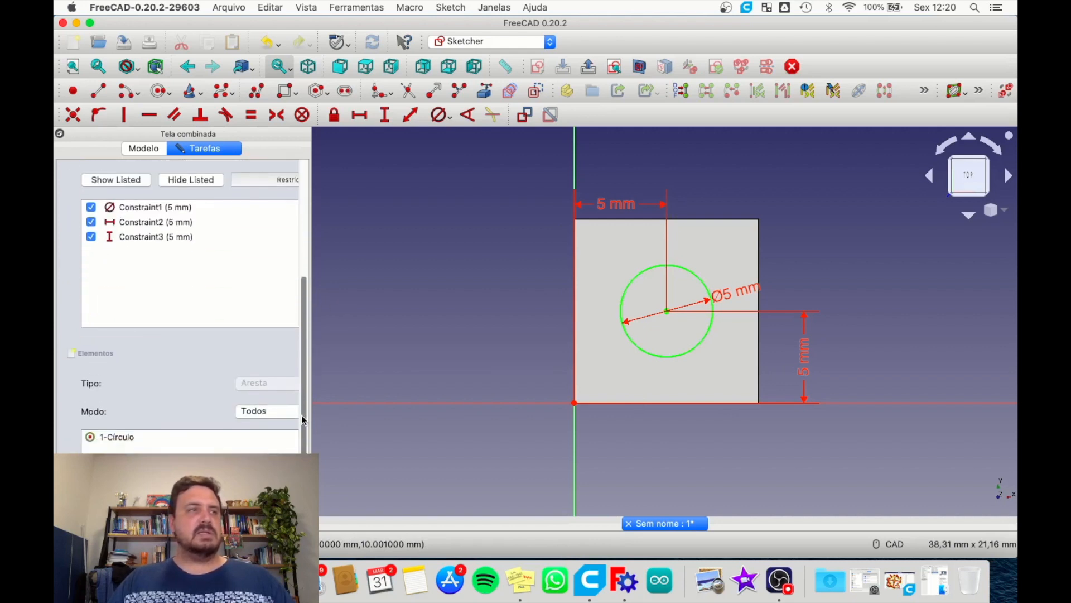
drag(289, 392, 285, 390)
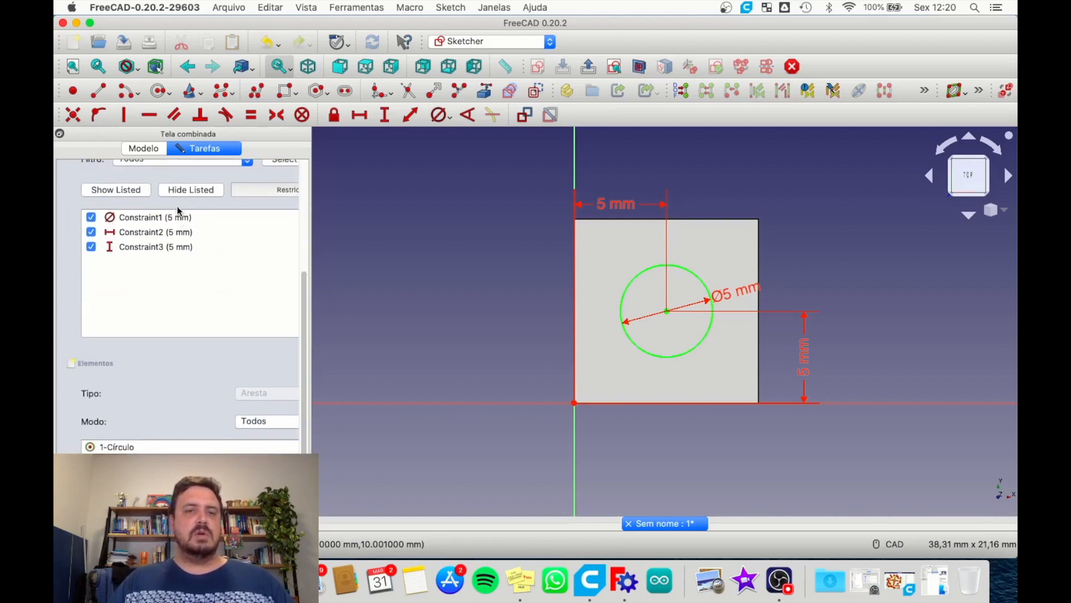
scroll(181, 365, down, 5)
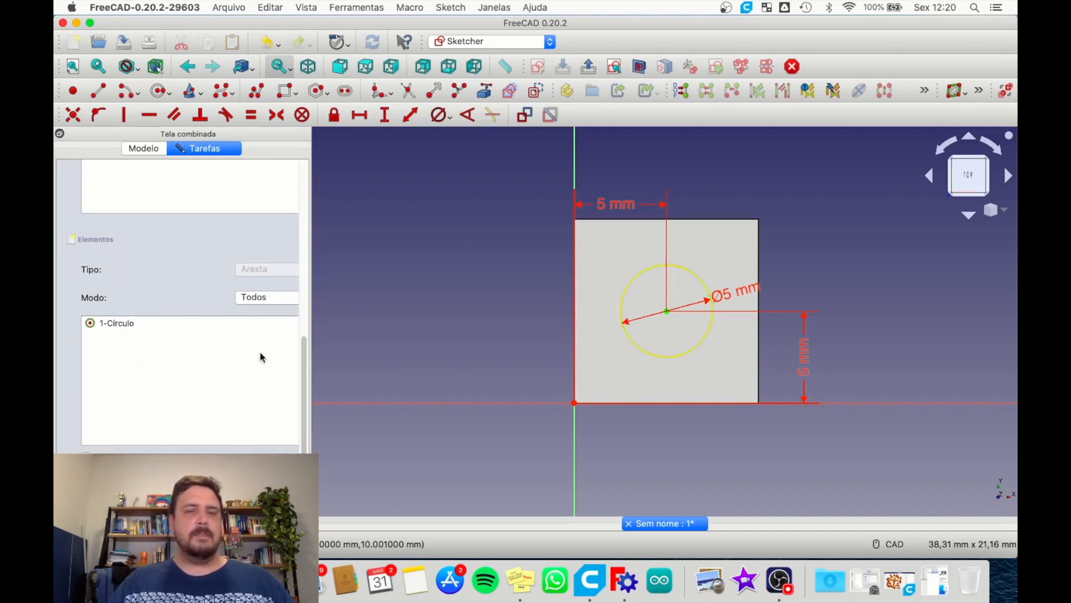
drag(306, 371, 300, 156)
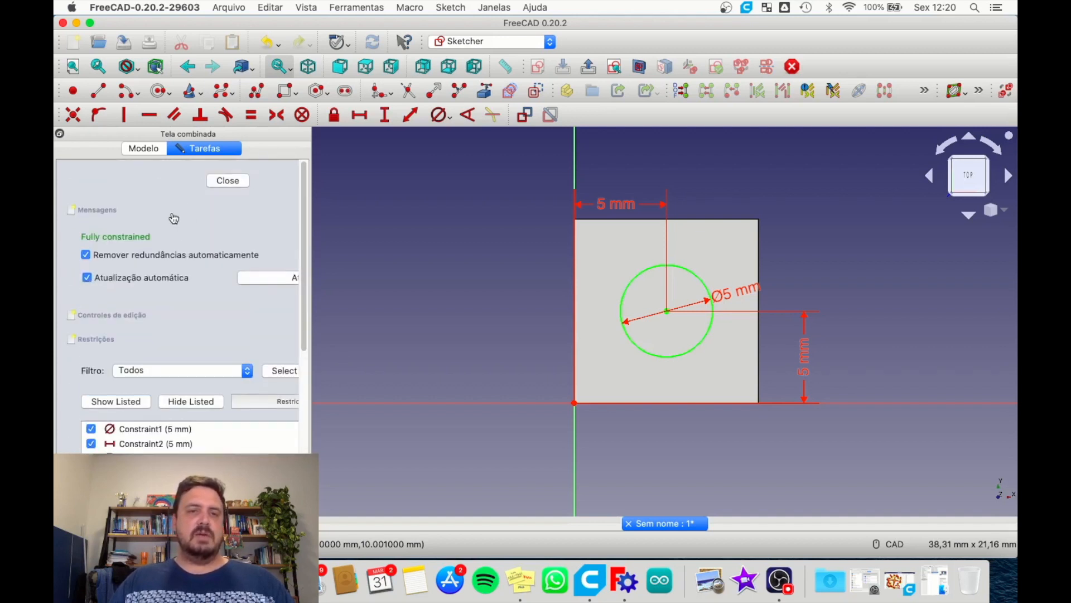
click(229, 181)
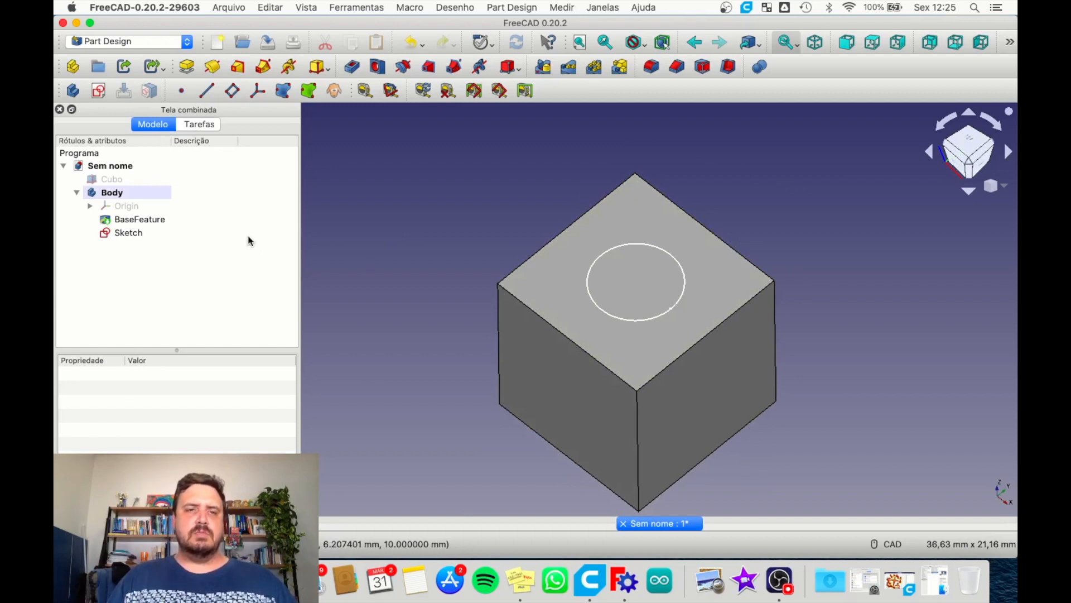
Start a pocket in the cube from the circle sketch, using the Dimensão type with a 5 mm length, and inspect the hole
click(118, 231)
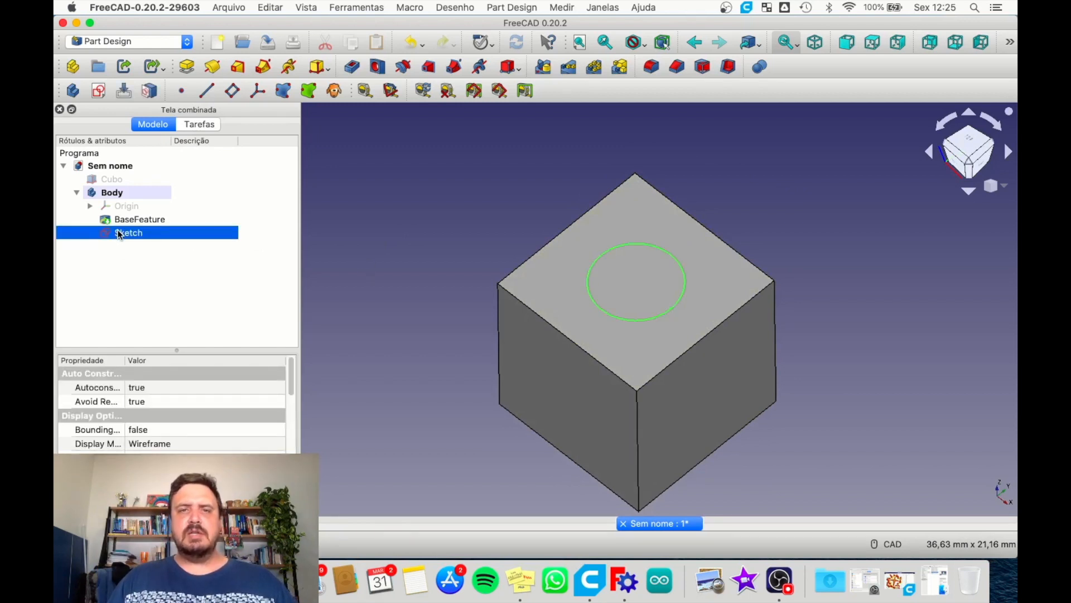
click(352, 68)
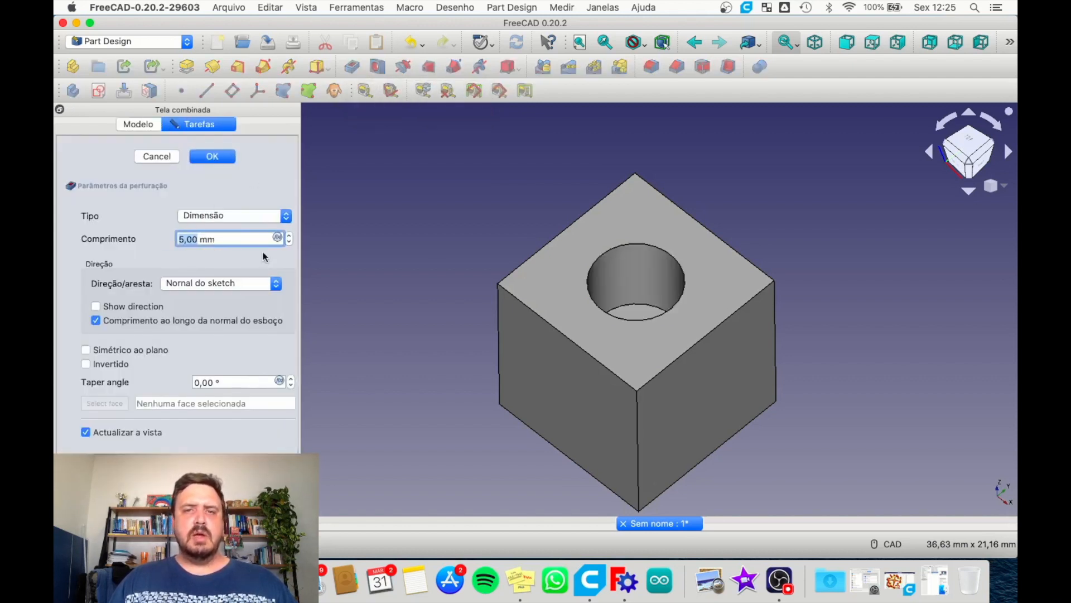
middle_drag(813, 253, 812, 285)
mouse_move(816, 264)
middle_down()
mouse_move(818, 254)
mouse_move(810, 267)
middle_up()
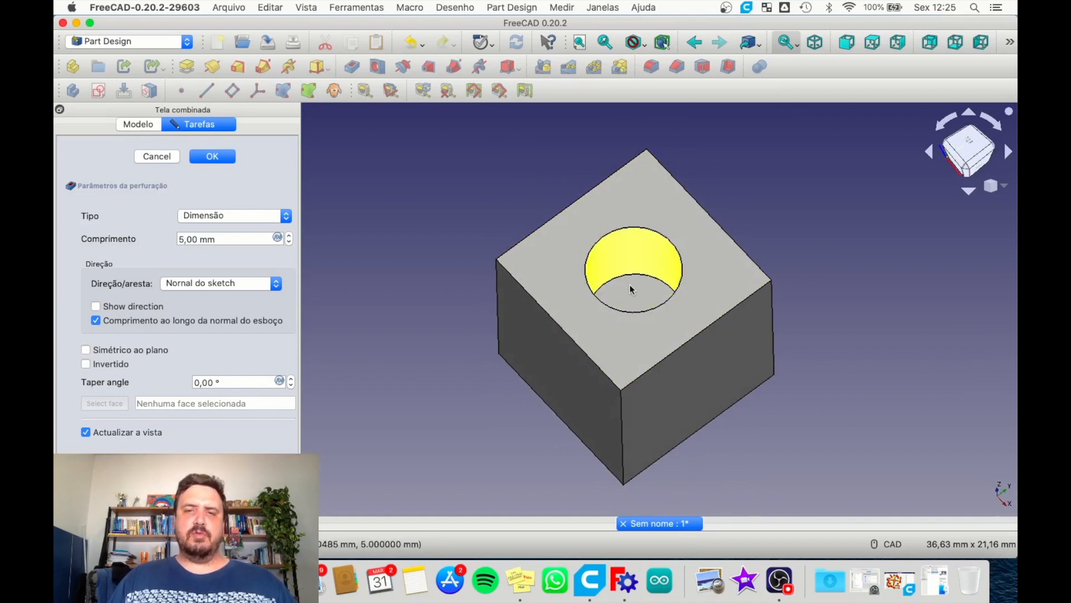
Try the Atravessando tudo type on the pocket, inspect the hole through the cube, and switch the type back to Dimensão
click(186, 239)
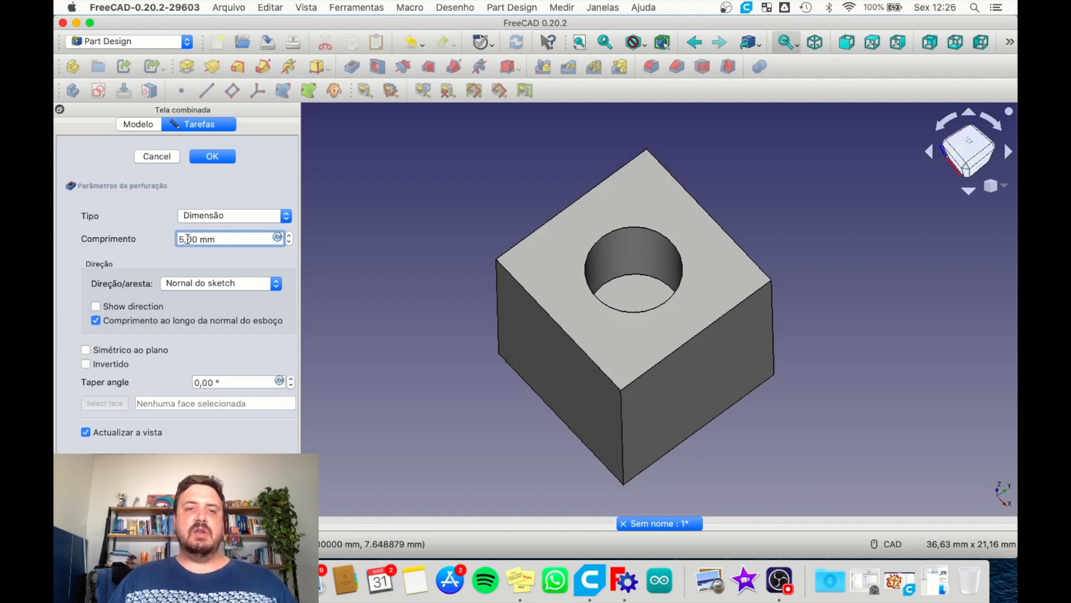
click(244, 219)
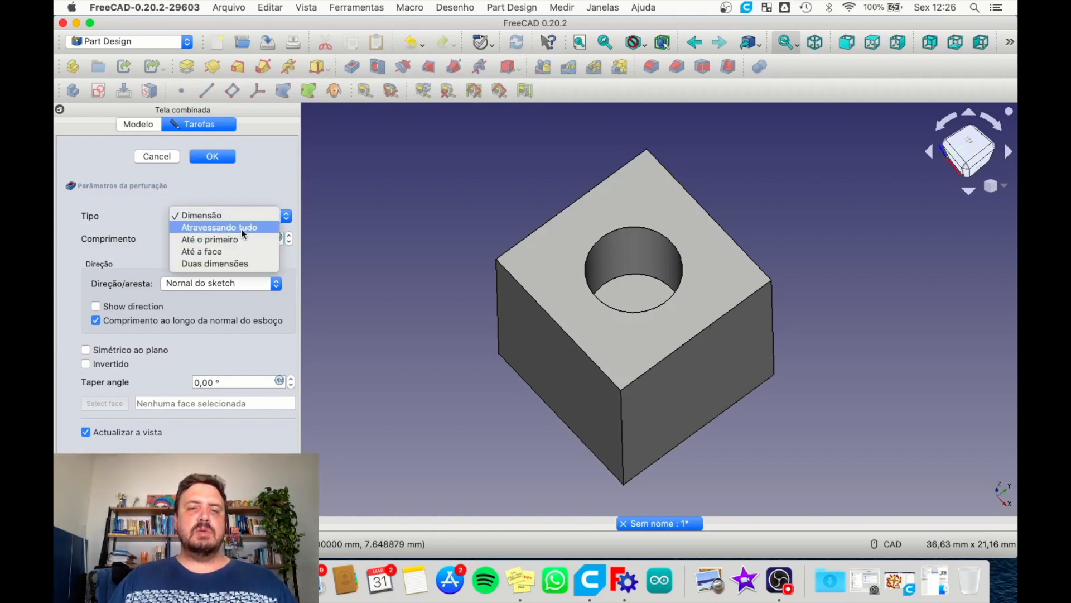
click(243, 227)
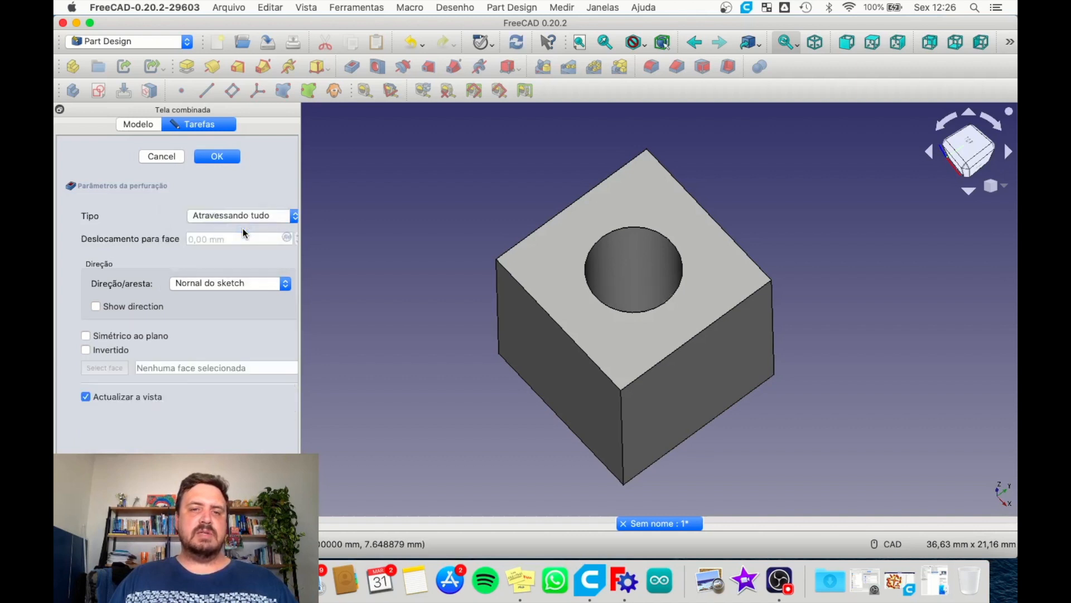
mouse_move(748, 249)
middle_down()
mouse_move(753, 239)
mouse_move(754, 268)
mouse_move(765, 240)
mouse_move(756, 245)
middle_up()
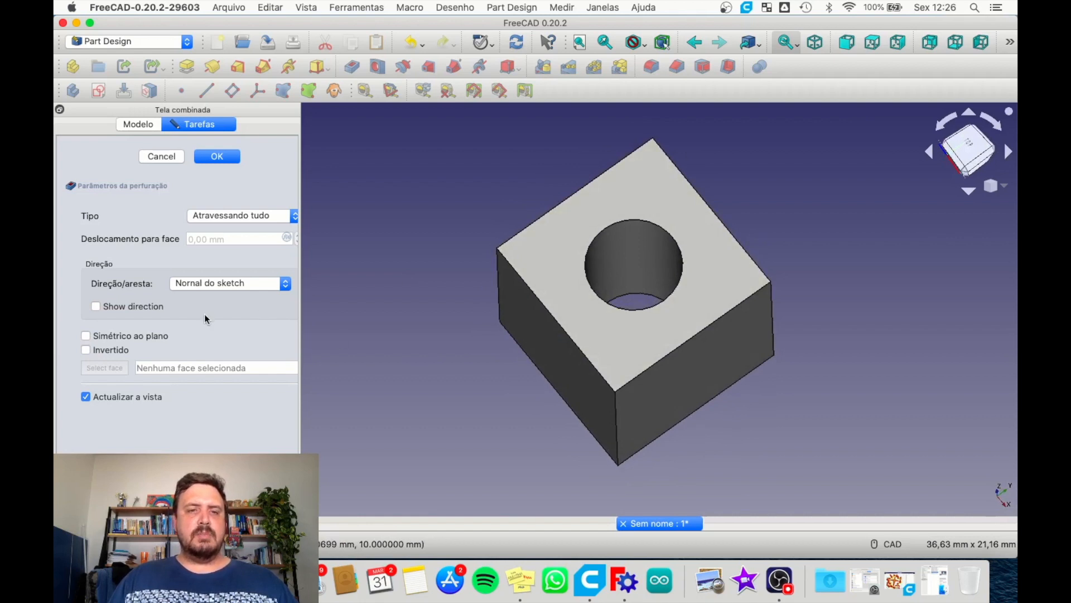
click(285, 220)
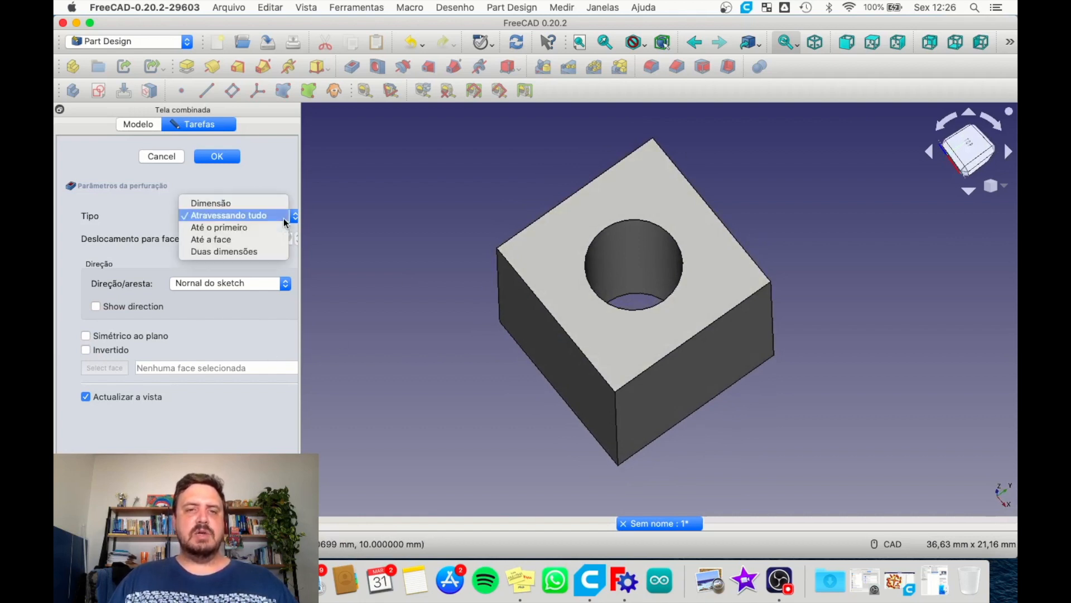
click(220, 203)
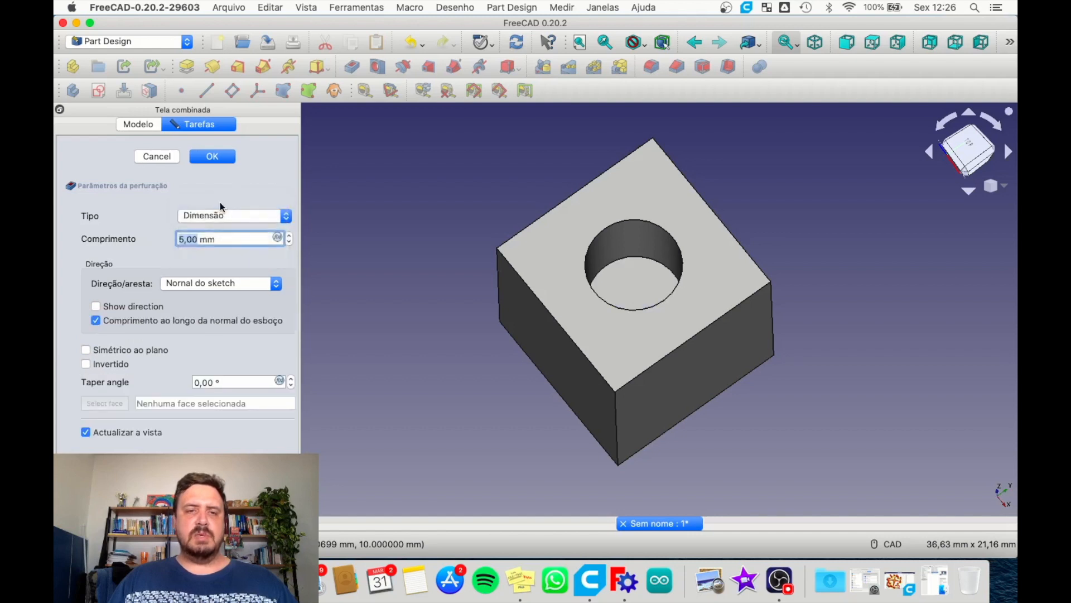
Try different negative taper angles on the 5 mm pocket, ending at -27°
click(232, 383)
scroll(232, 383, down, 17)
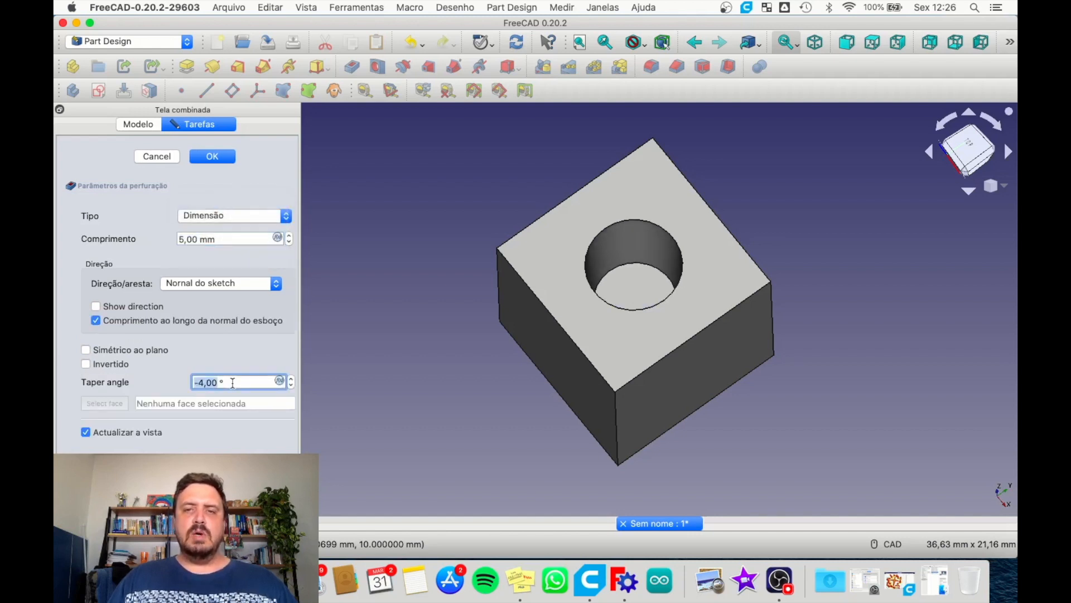
scroll(232, 383, up, 8)
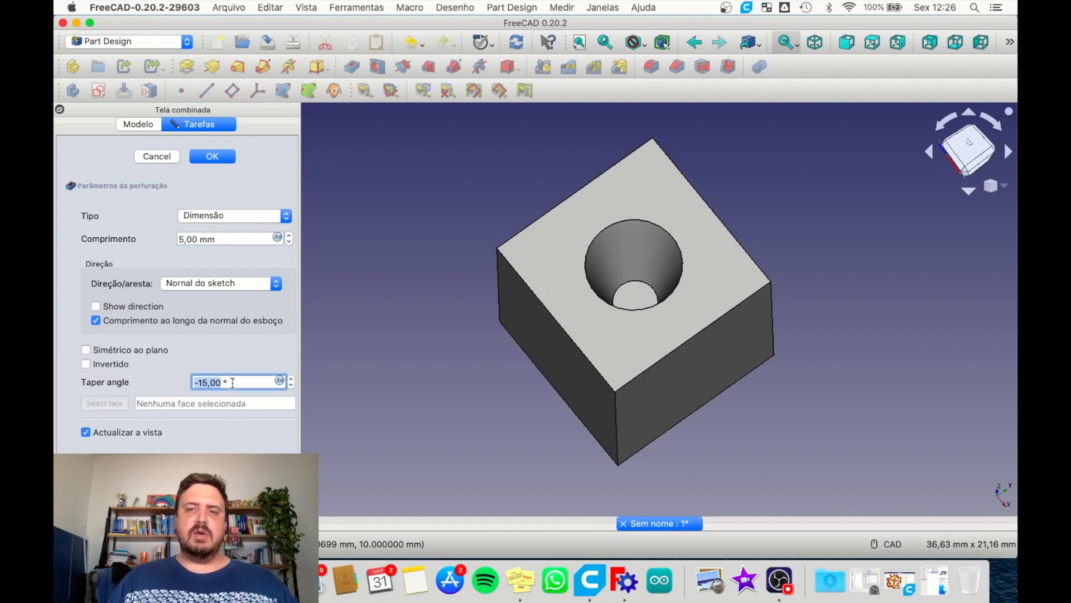
scroll(232, 383, up, 3)
scroll(233, 382, up, 2)
scroll(233, 382, down, 13)
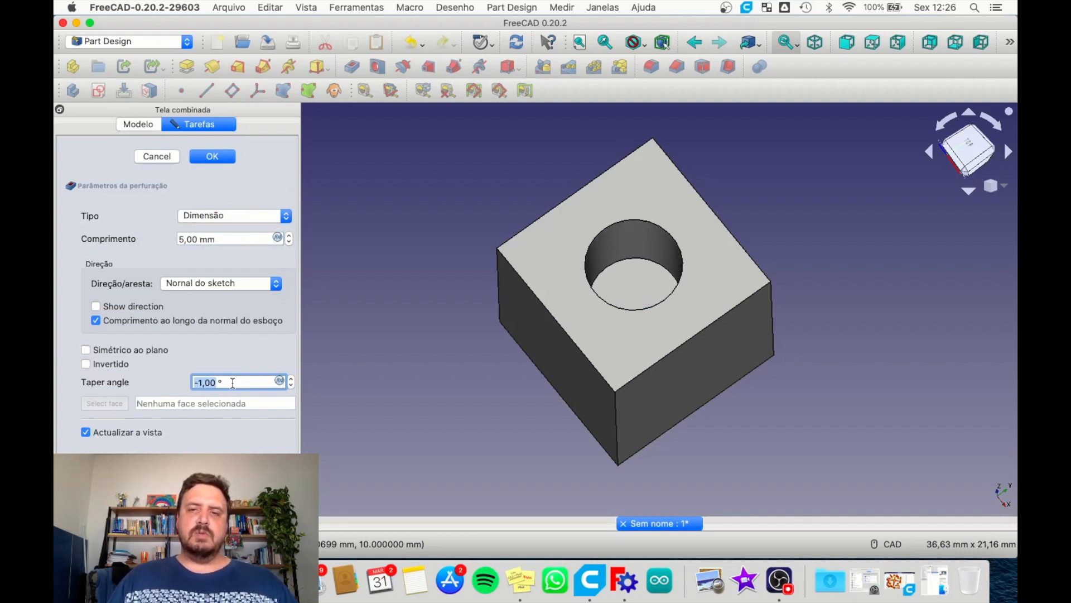
scroll(233, 383, down, 10)
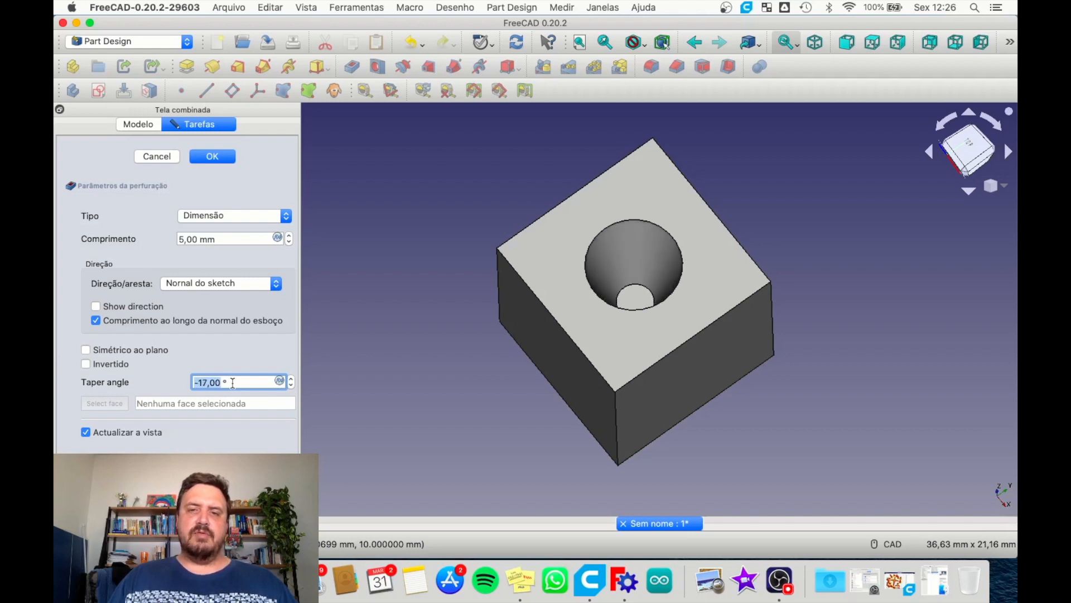
scroll(233, 383, down, 2)
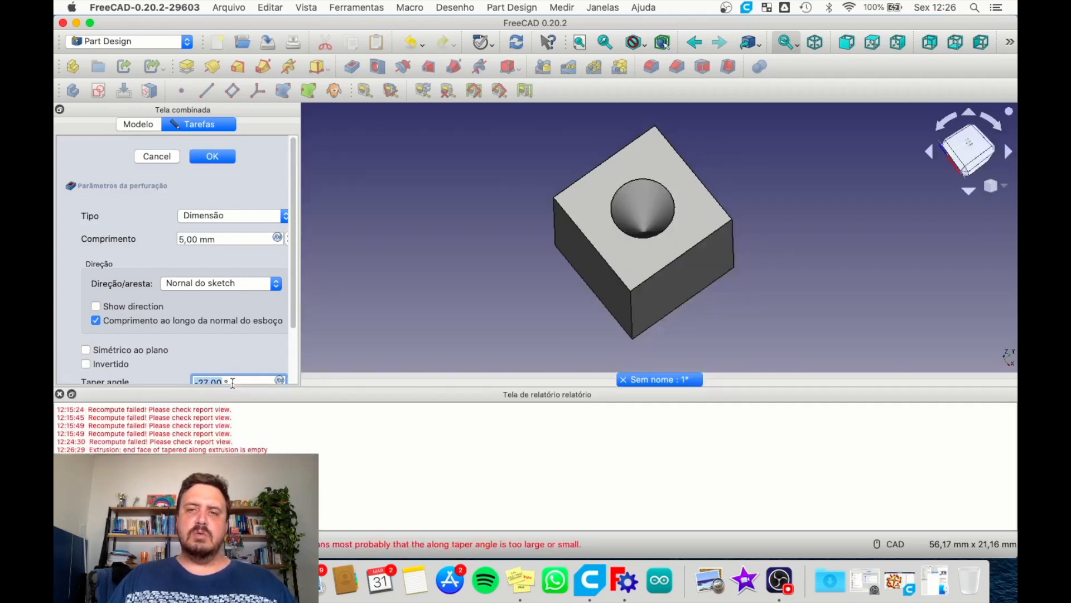
Close the report view and examine the tip of the cone-shaped hole up close
scroll(602, 239, up, 2)
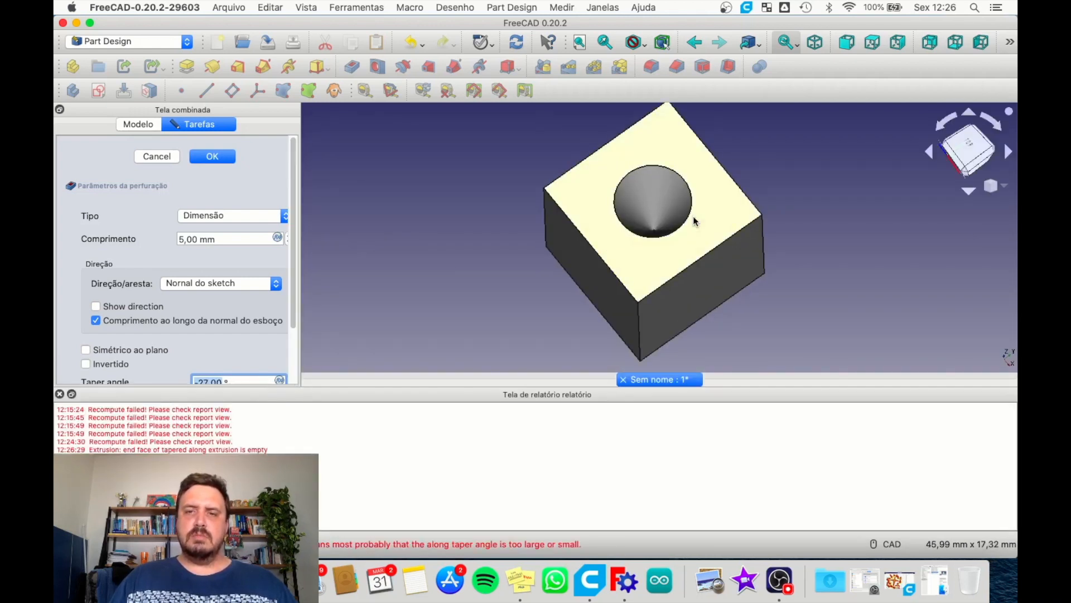
scroll(680, 223, up, 5)
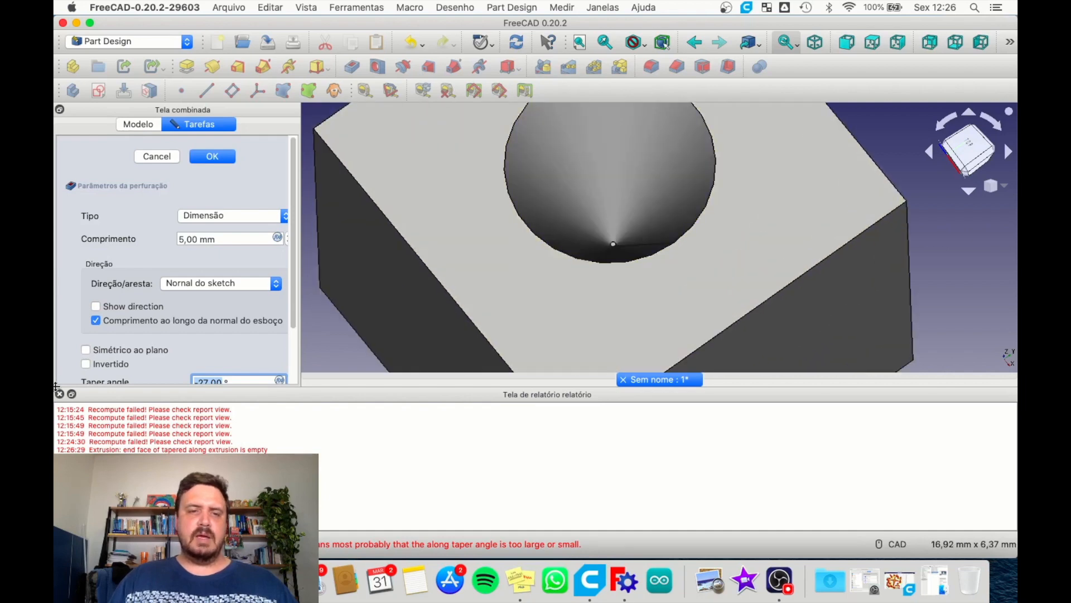
click(59, 394)
scroll(647, 313, up, 2)
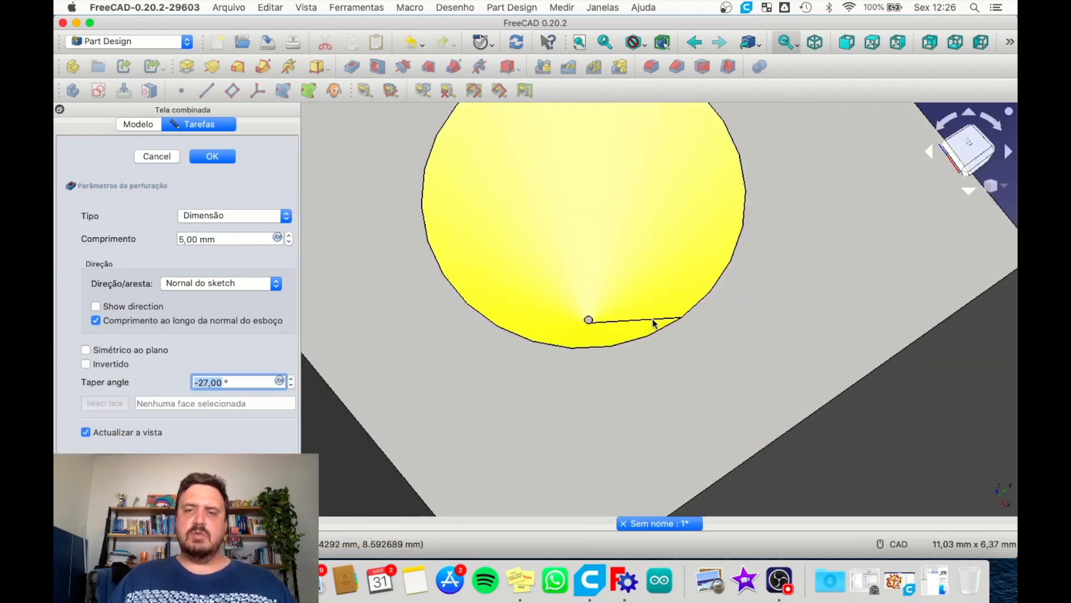
mouse_move(653, 305)
middle_down()
mouse_move(657, 229)
mouse_move(631, 349)
mouse_move(574, 347)
mouse_move(662, 346)
mouse_move(728, 316)
mouse_move(743, 290)
mouse_move(713, 320)
mouse_move(641, 344)
mouse_move(597, 308)
mouse_move(701, 342)
mouse_move(720, 331)
mouse_move(718, 310)
mouse_move(669, 277)
mouse_move(658, 301)
mouse_move(667, 325)
middle_up()
scroll(478, 376, down, 5)
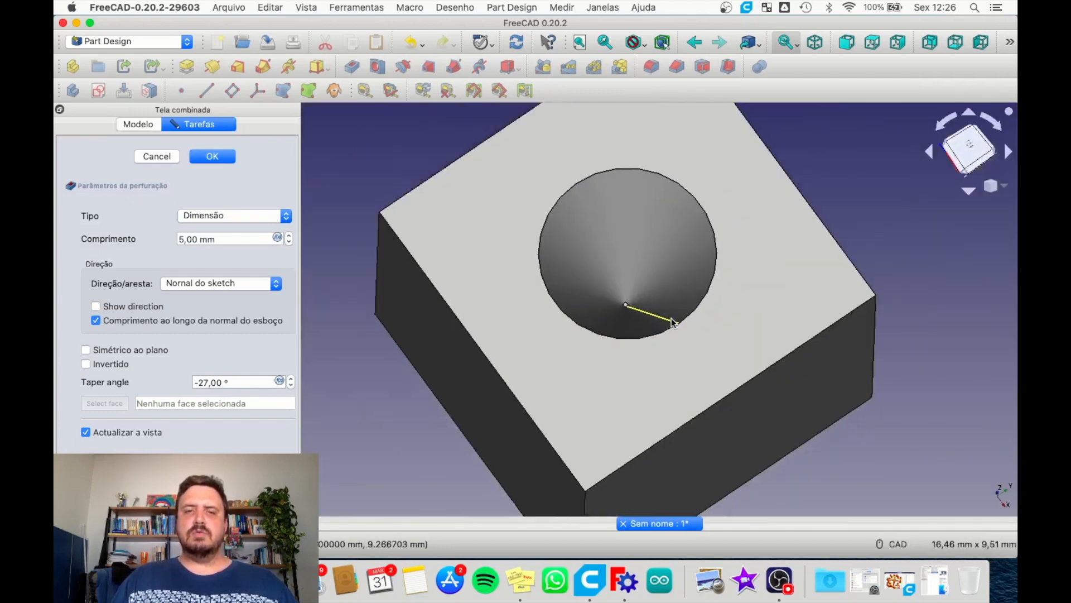
Set the pocket's taper angle to -18° and its length to 4 mm
scroll(204, 382, up, 1)
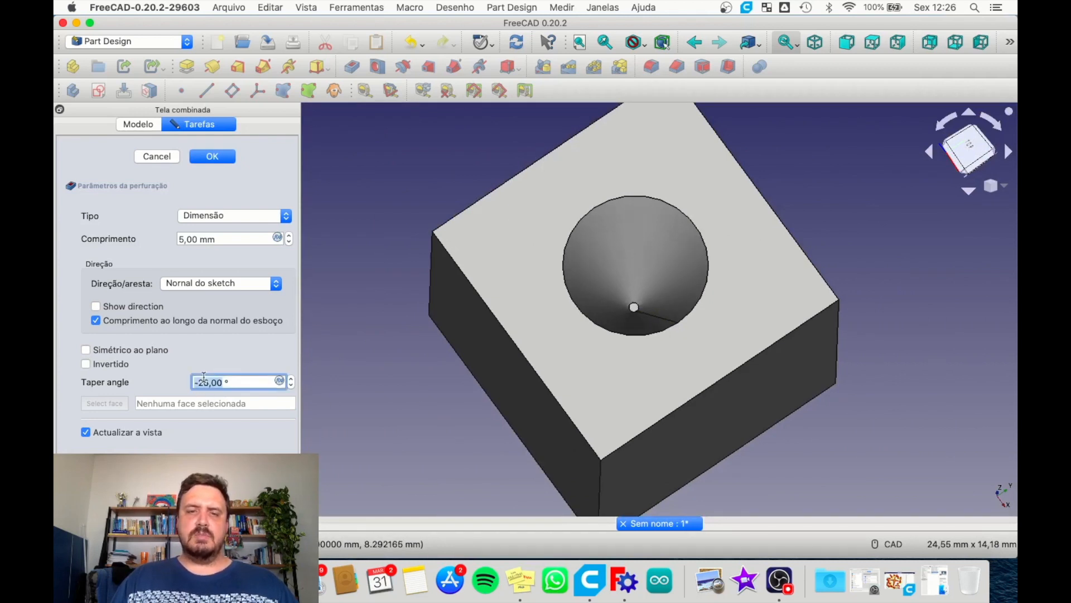
scroll(208, 382, up, 5)
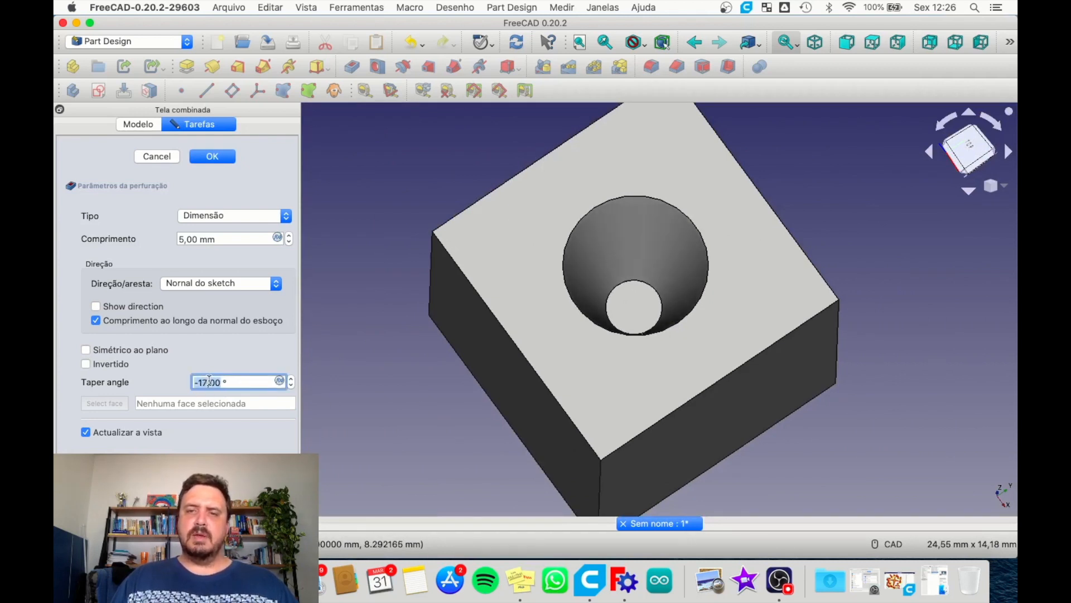
scroll(209, 241, down, 3)
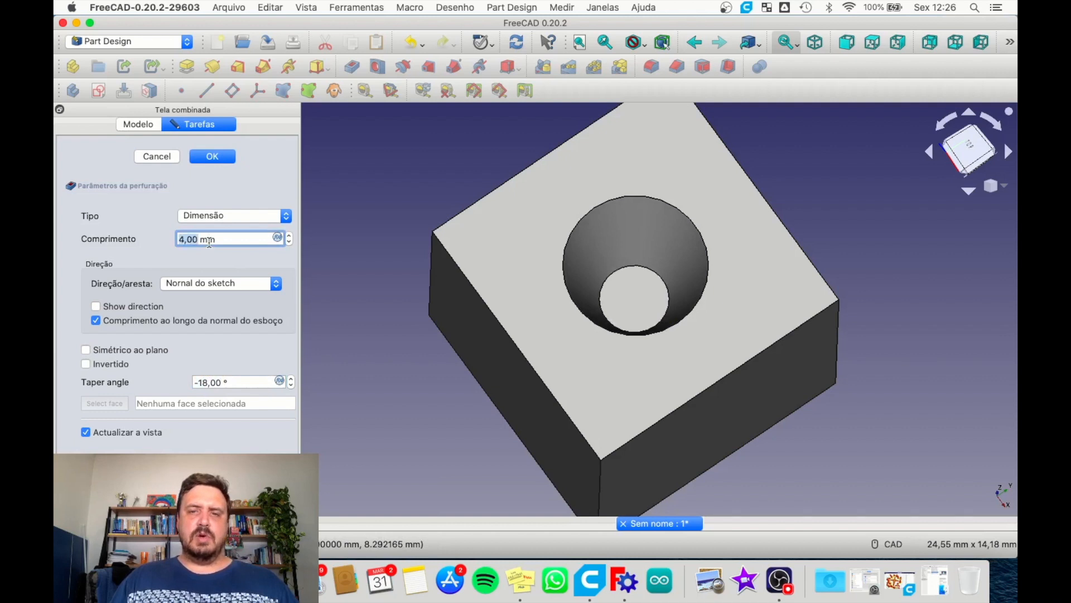
Try pocket lengths between 3 and 8 mm with the same taper, closing the report view, and end at 4 mm
scroll(209, 242, up, 3)
scroll(209, 241, up, 3)
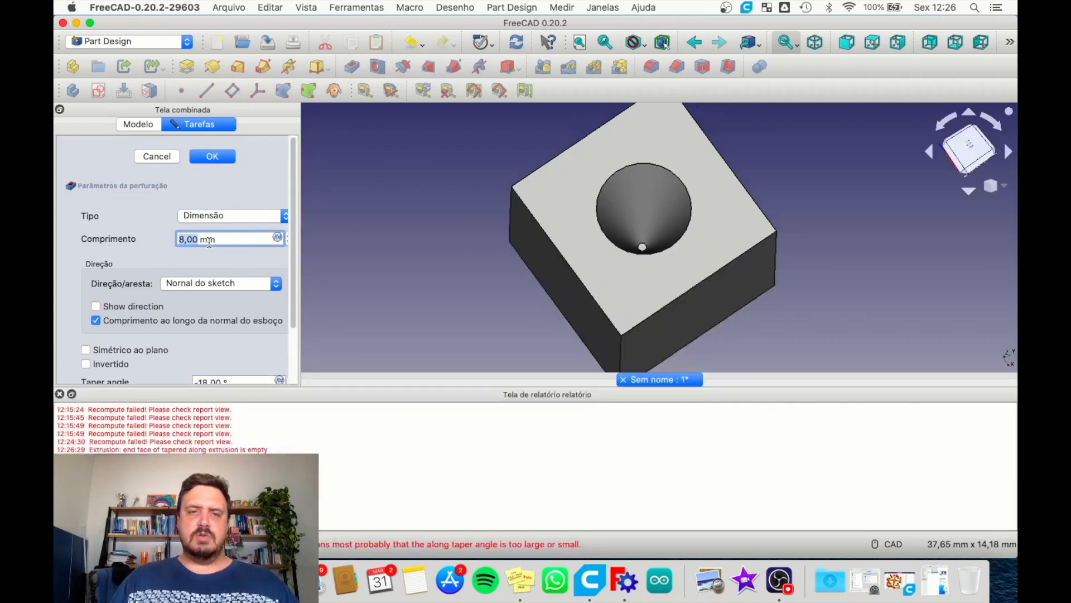
click(58, 394)
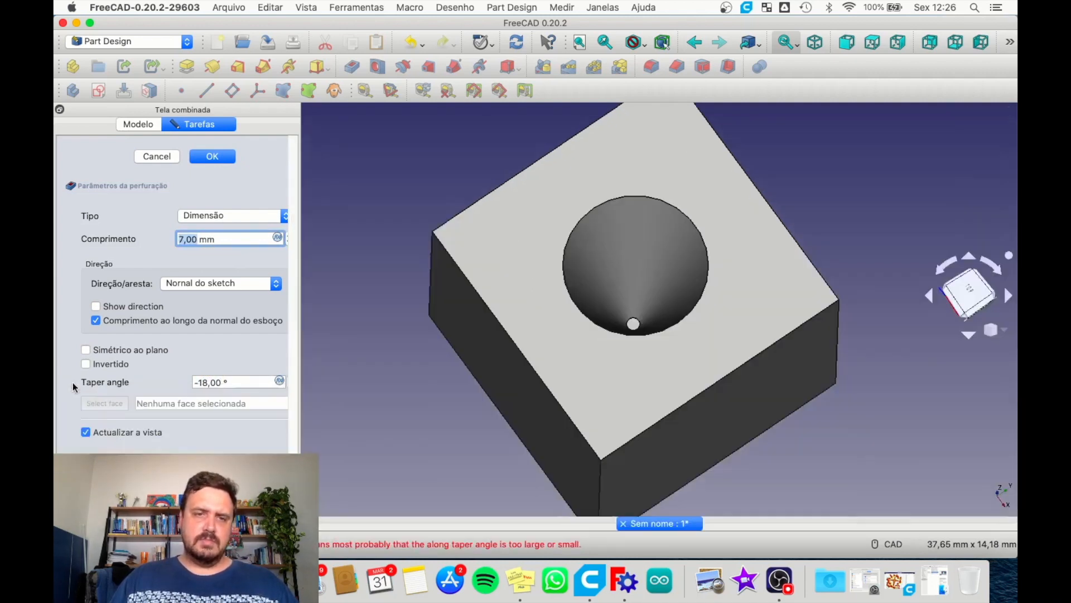
scroll(198, 240, down, 4)
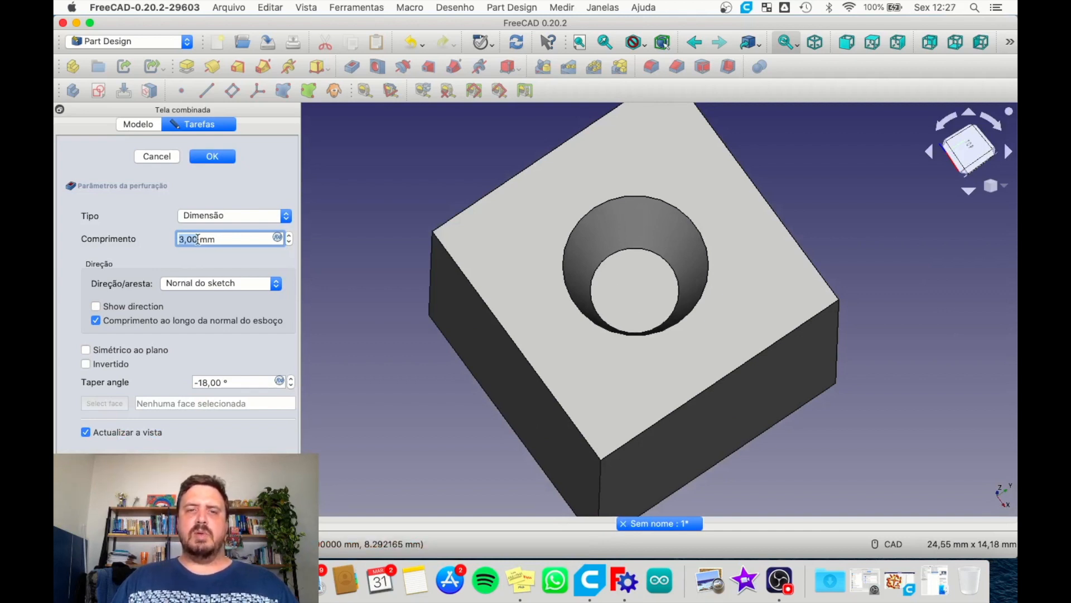
scroll(200, 240, up, 2)
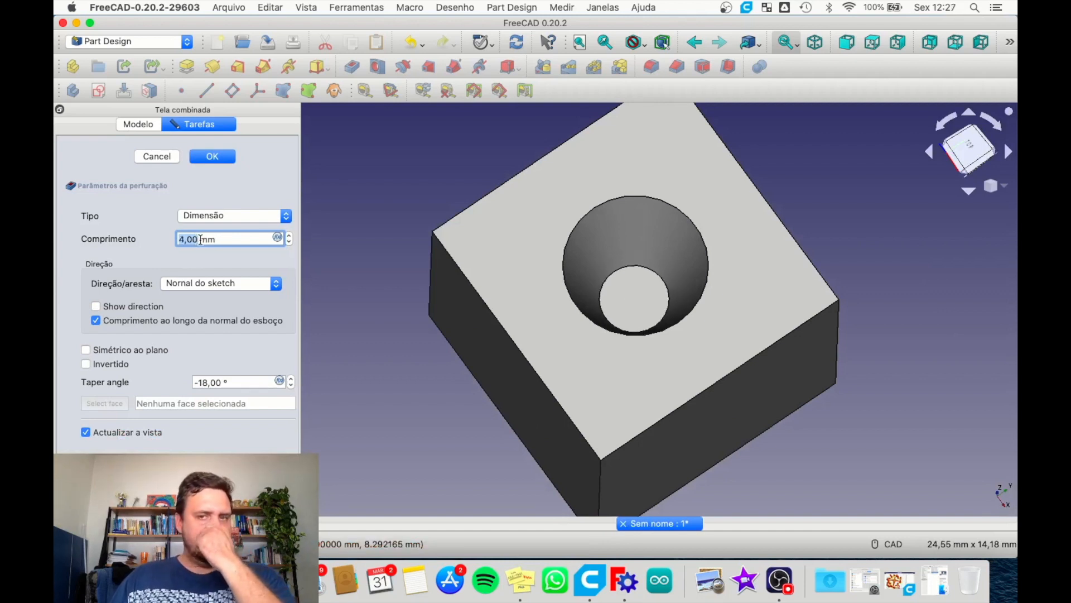
Set the pocket's taper angle to -10° and its length to 10 mm, checking the bottom of the hole
scroll(222, 386, up, 8)
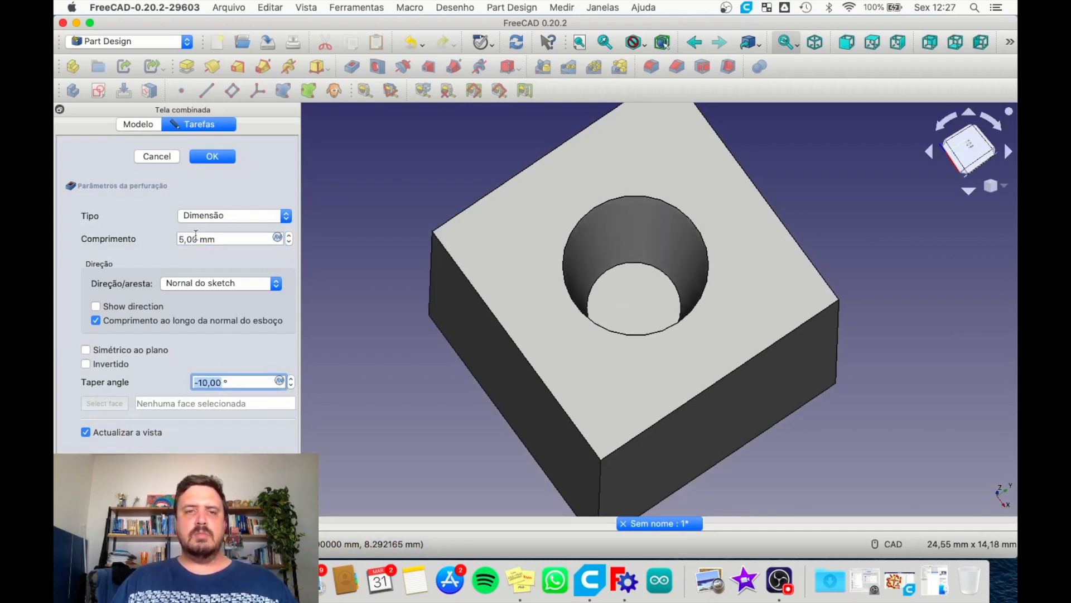
scroll(197, 238, up, 4)
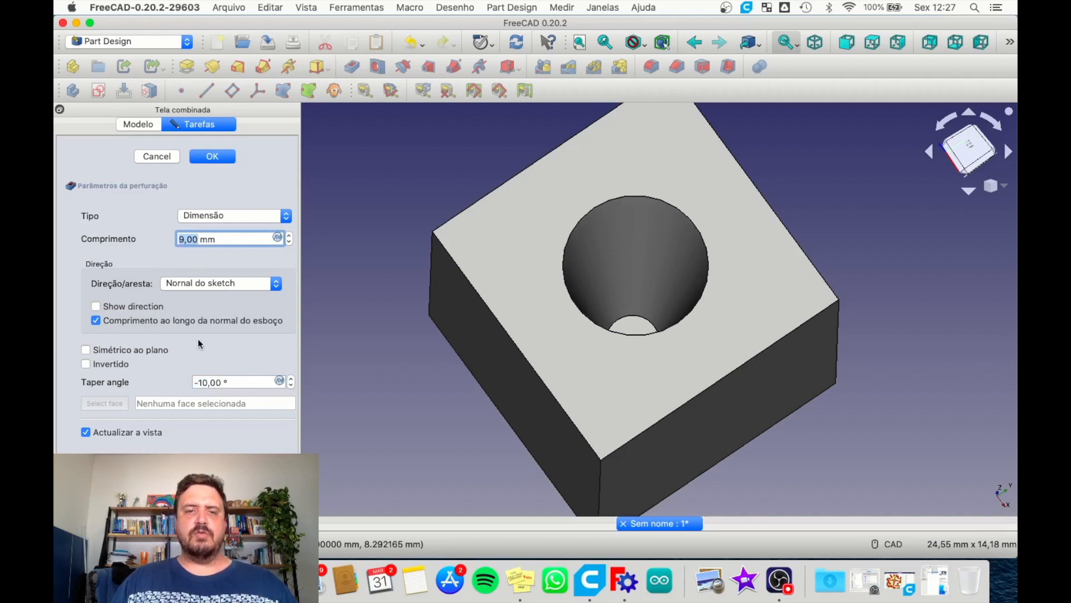
scroll(884, 313, up, 1)
middle_drag(885, 313, 885, 329)
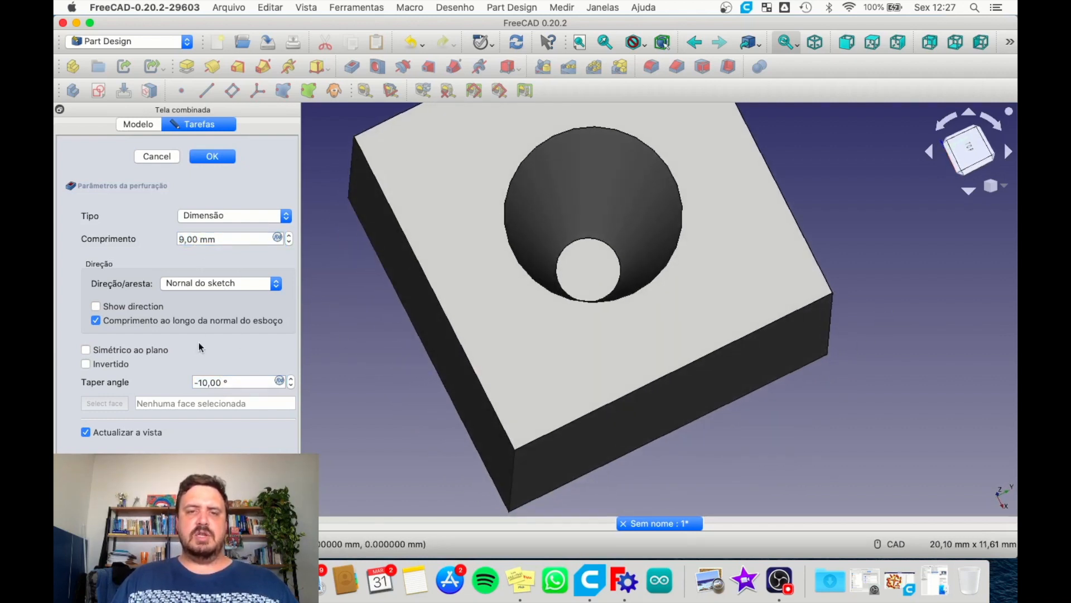
scroll(203, 238, up, 2)
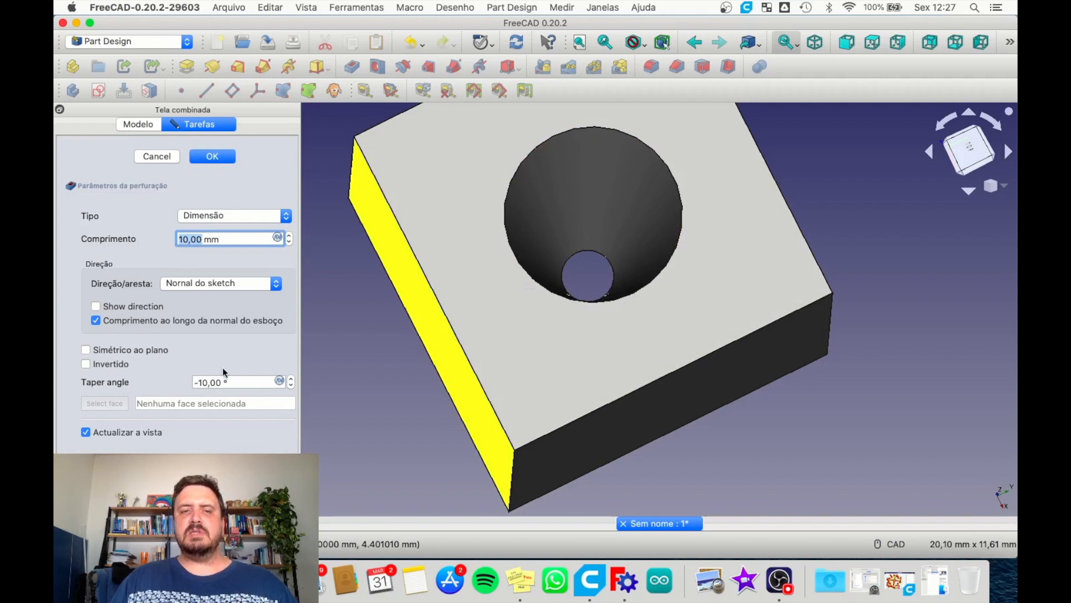
Adjust the taper angle of the 10 mm pocket to -11°
scroll(217, 384, up, 3)
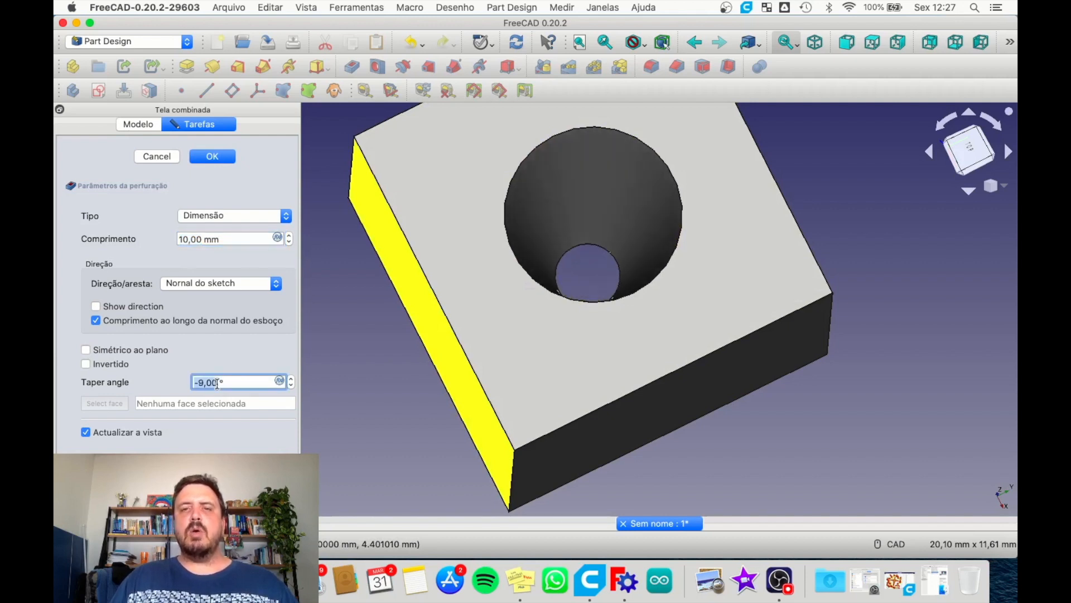
scroll(217, 383, down, 4)
scroll(217, 383, up, 2)
scroll(217, 383, down, 4)
scroll(217, 383, up, 2)
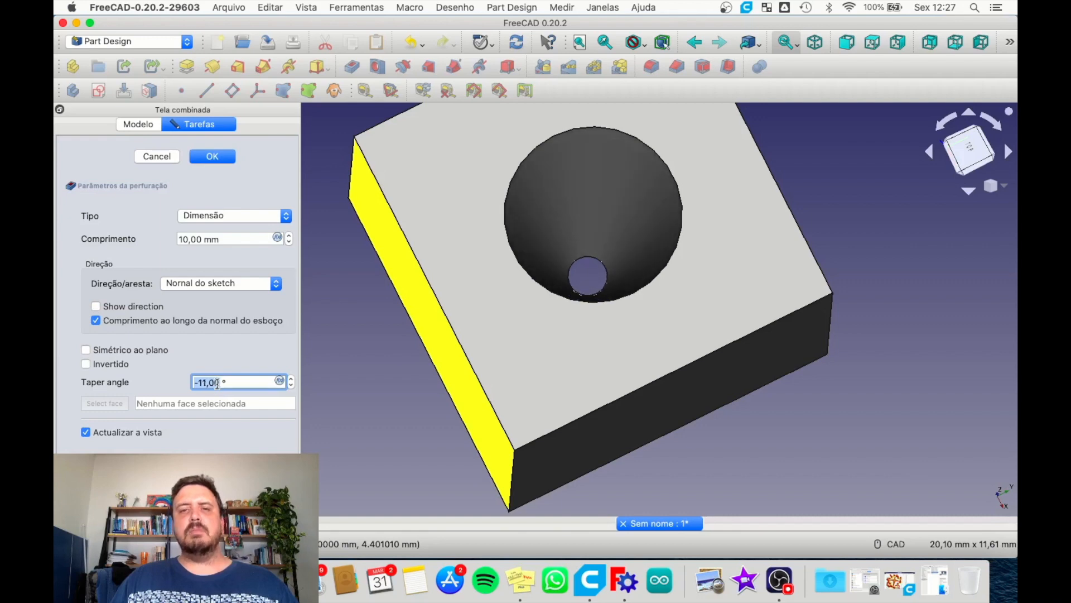
Inspect the tapered hole from several sides of the cube and accept the pocket
scroll(936, 346, up, 1)
middle_drag(919, 320, 812, 274)
scroll(927, 337, down, 1)
right_click(861, 323)
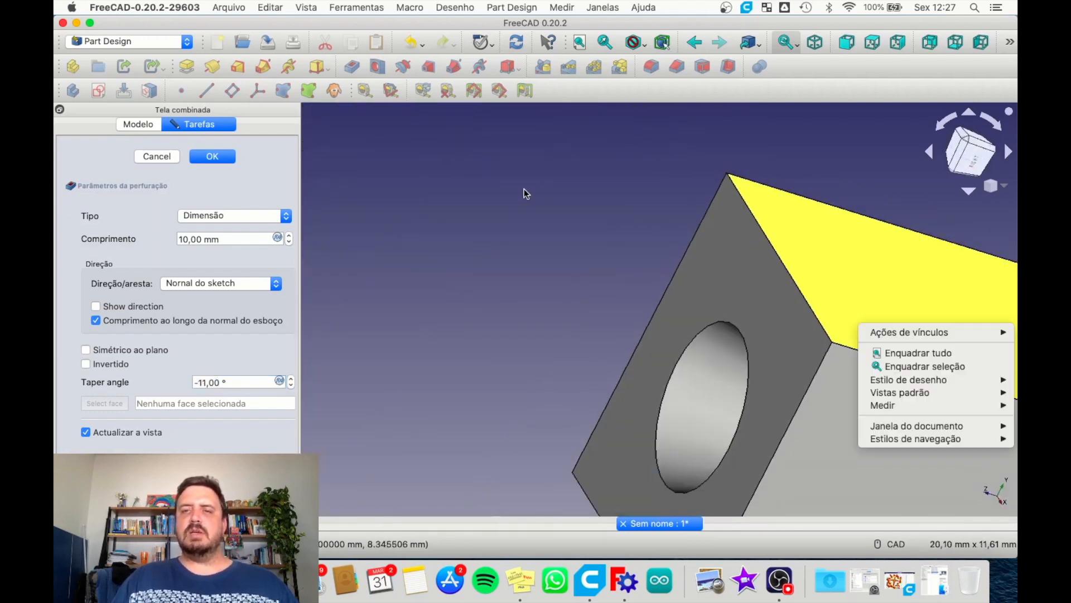
click(527, 240)
scroll(528, 239, up, 2)
scroll(528, 240, down, 8)
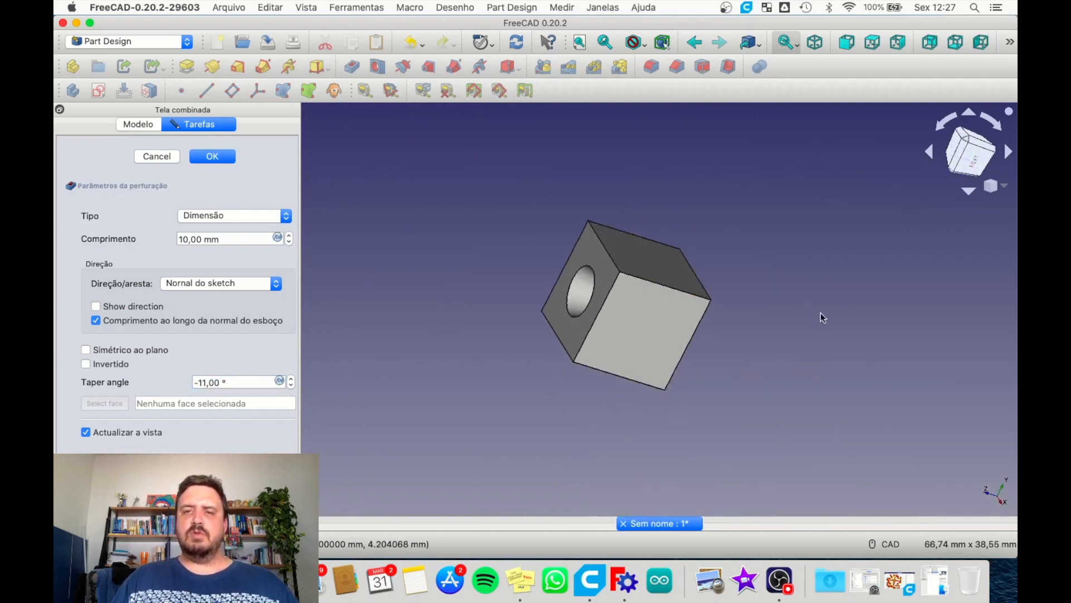
middle_drag(792, 299, 886, 297)
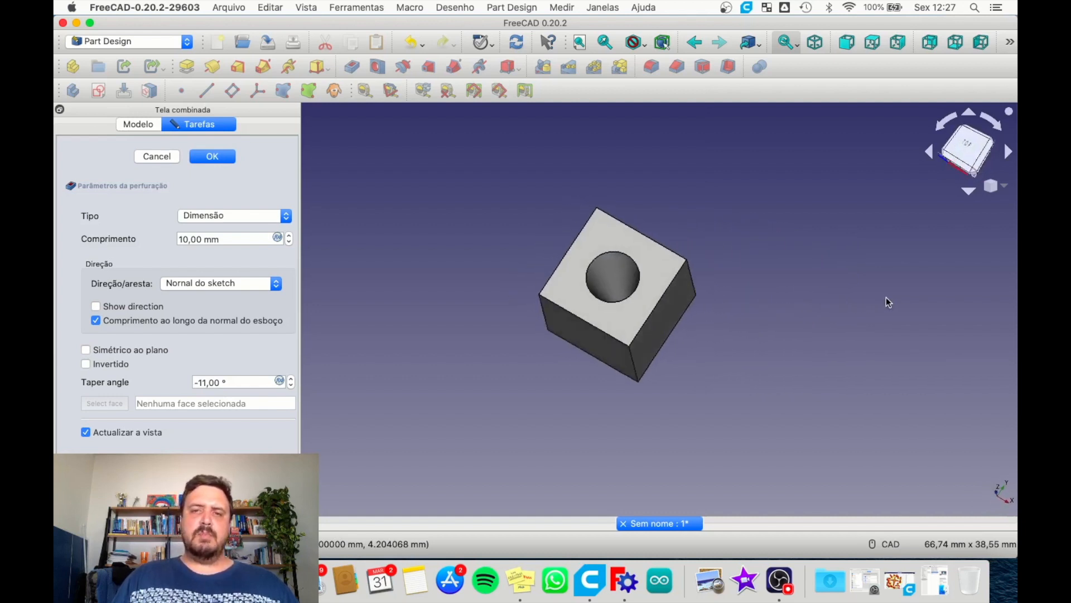
middle_drag(725, 245, 668, 207)
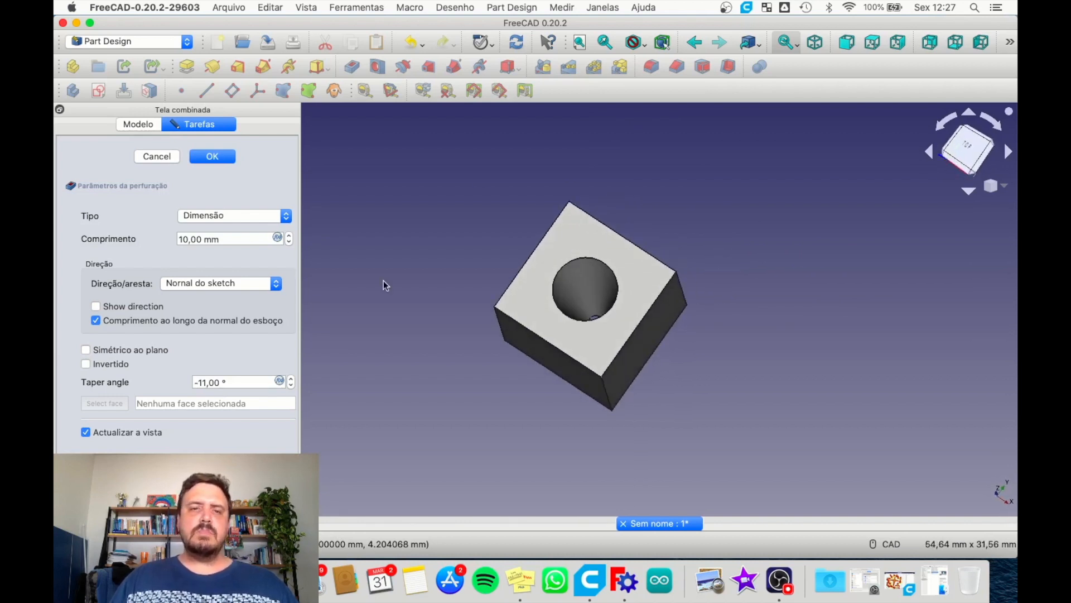
click(220, 156)
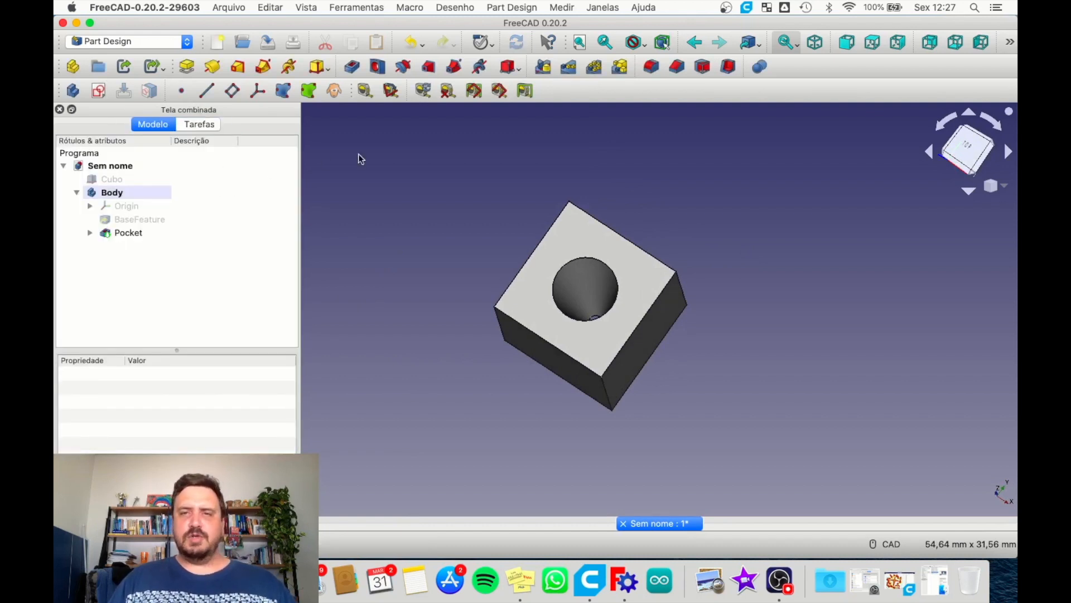